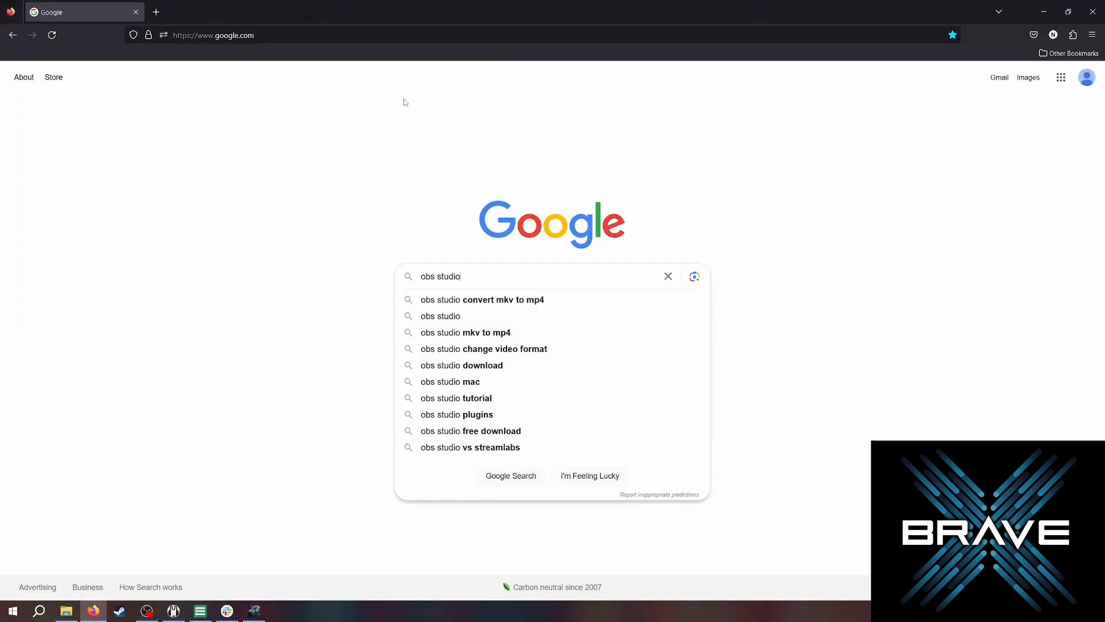
Search the web for "obs studio" and skim the results.
key(Return)
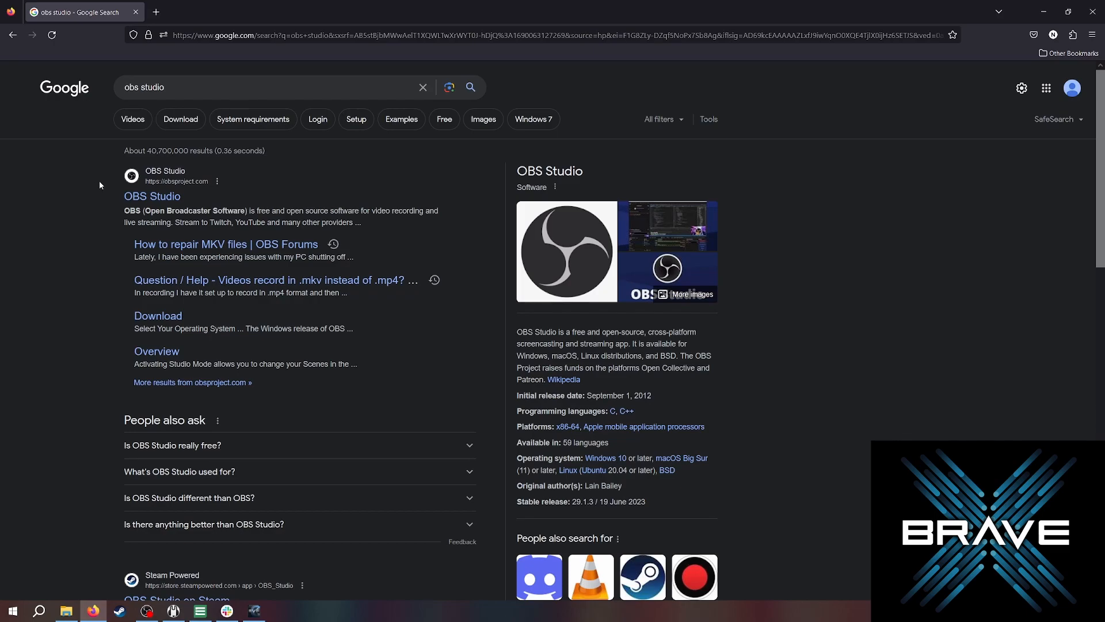
scroll(65, 227, down, 3)
scroll(67, 223, up, 3)
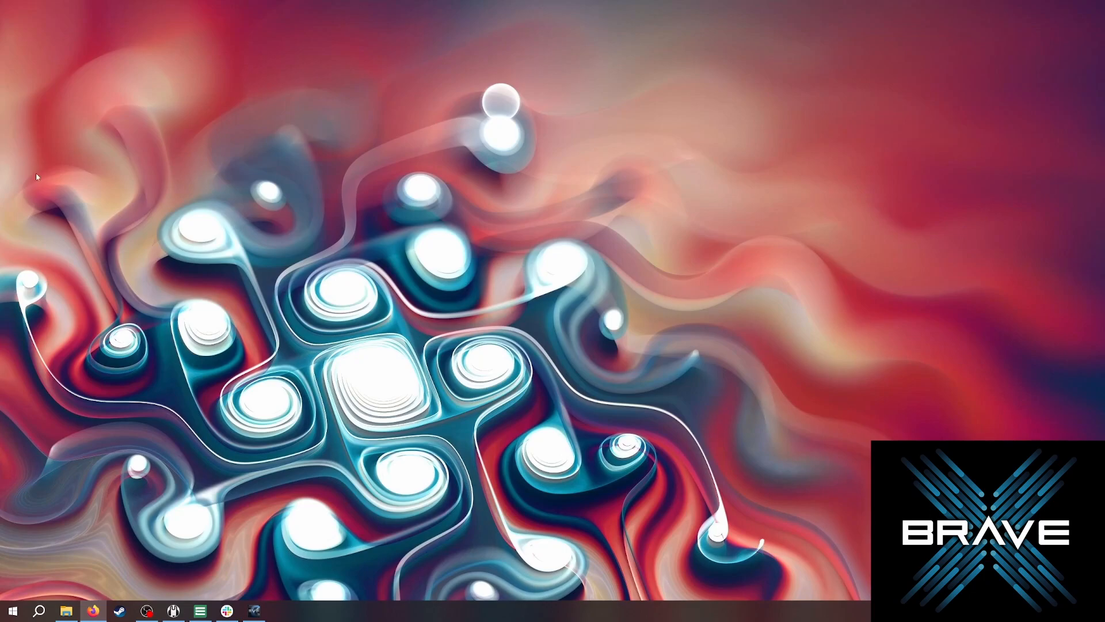
Switch to OBS Studio and browse the Controls, Audio Mixer, Sources, Scene Transitions and Scenes docks.
click(146, 611)
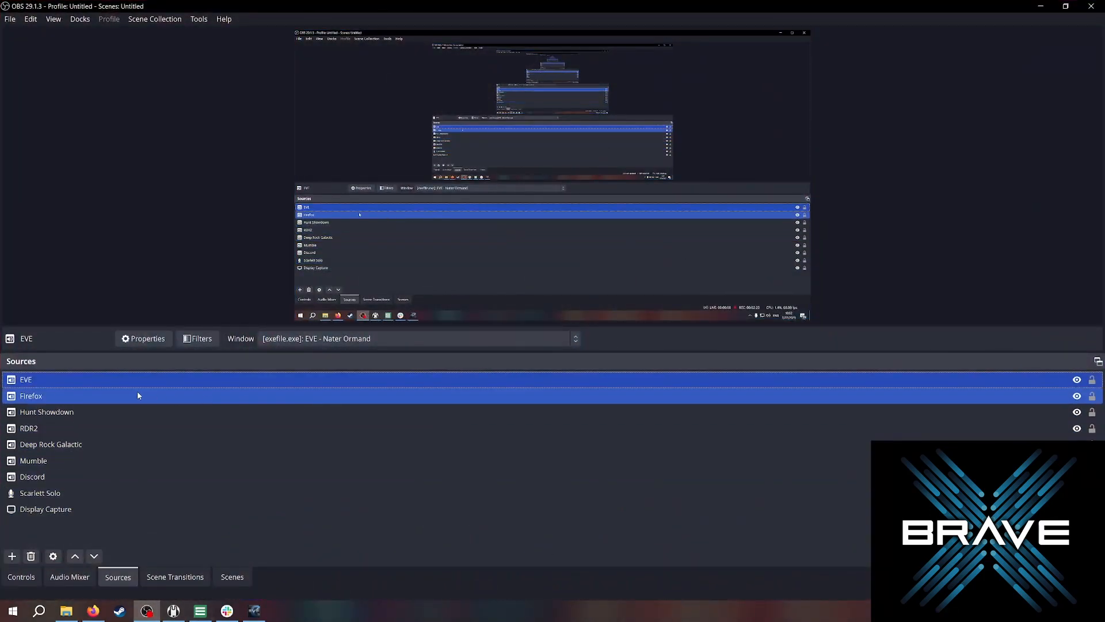
click(36, 577)
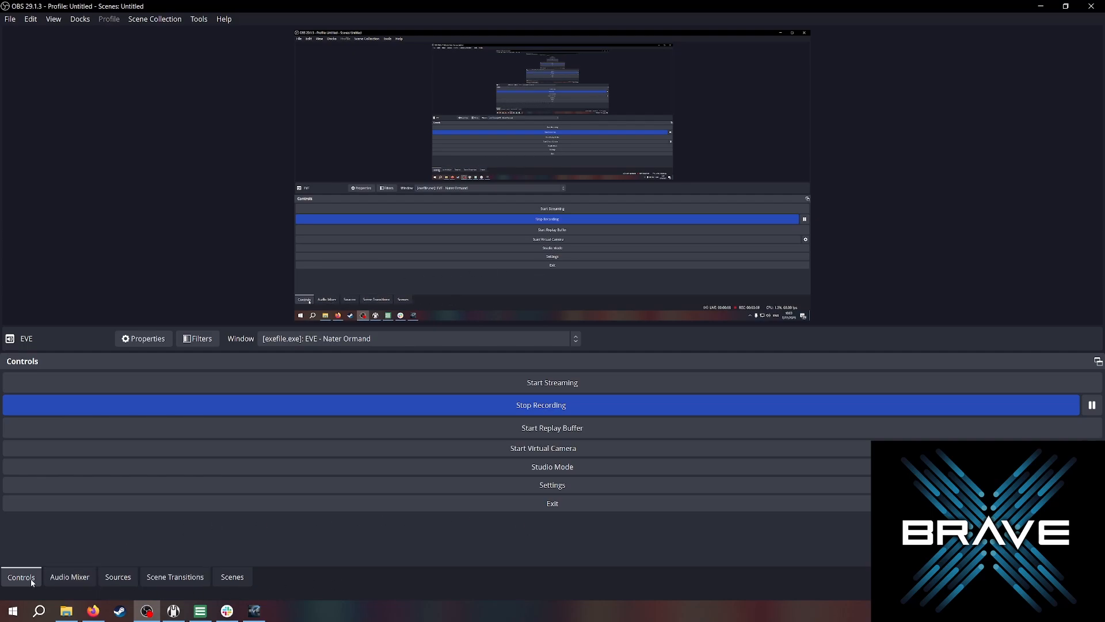
click(69, 577)
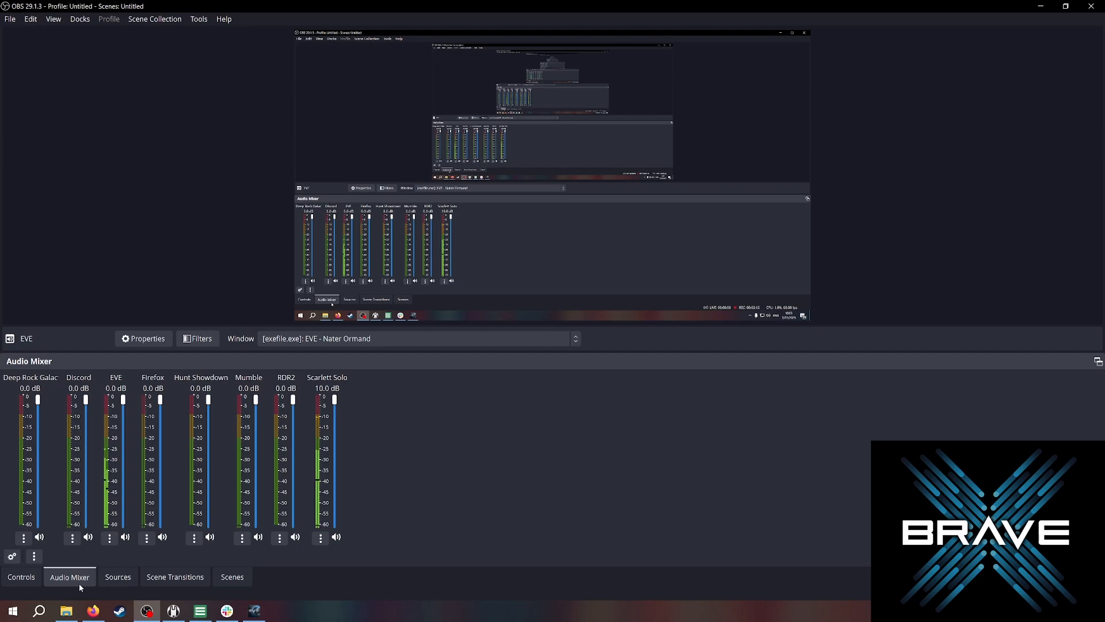
click(118, 577)
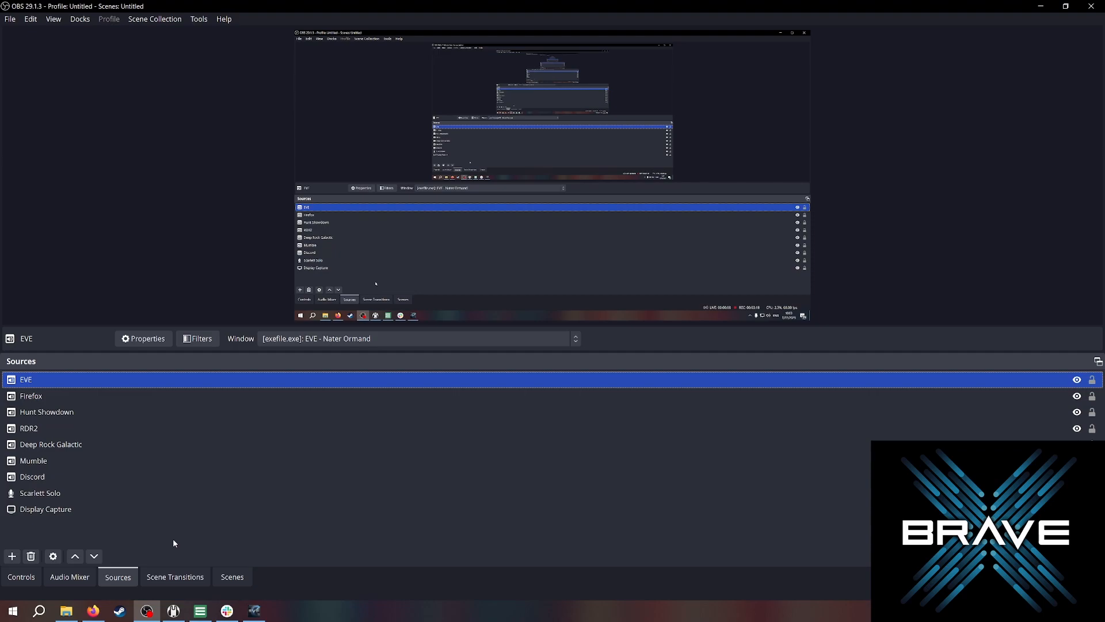
click(175, 577)
click(231, 577)
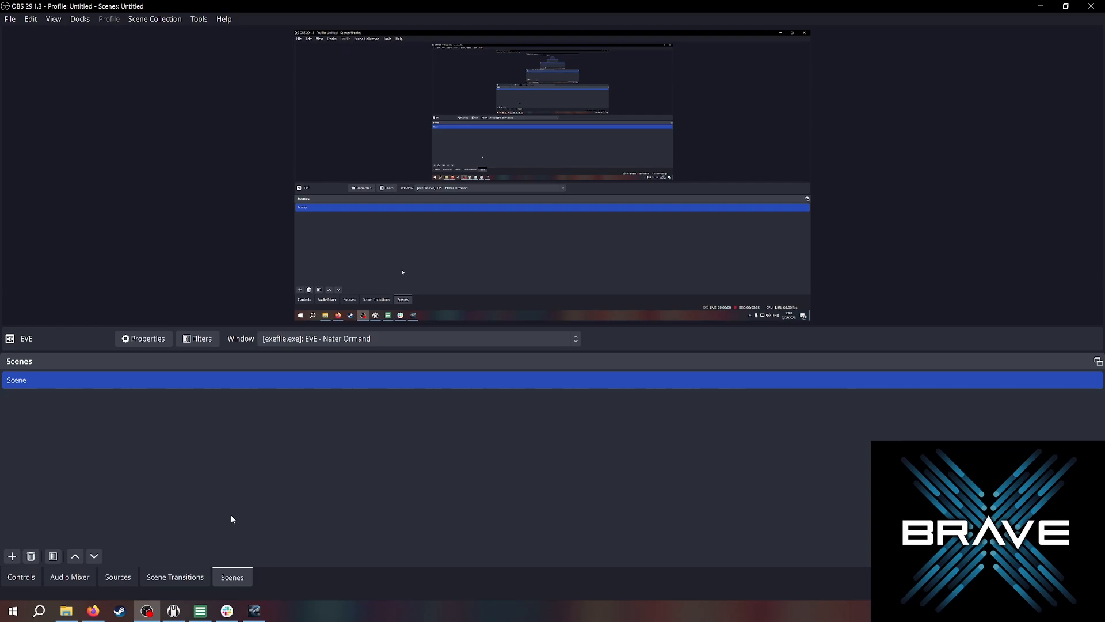
click(115, 578)
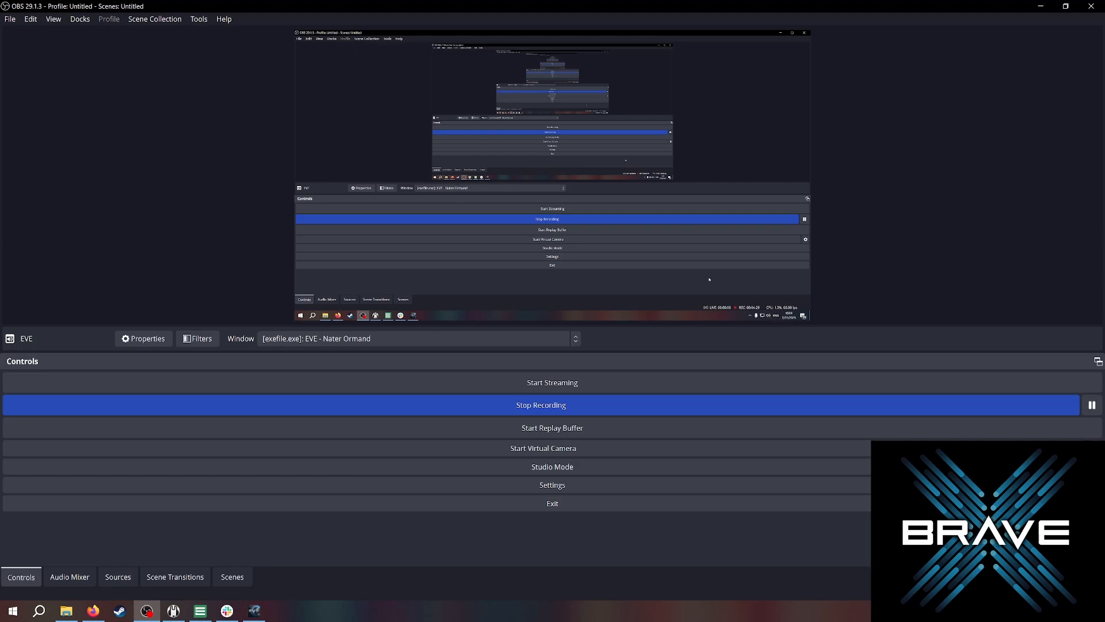
Open Settings to view the Output page, then close the dialog.
click(553, 484)
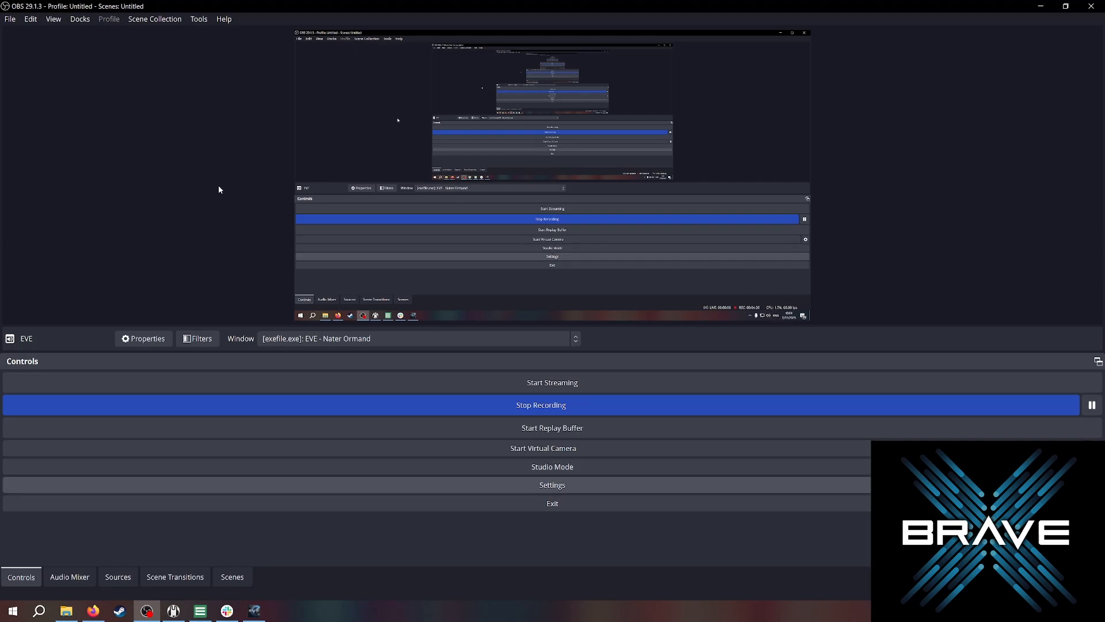
click(320, 161)
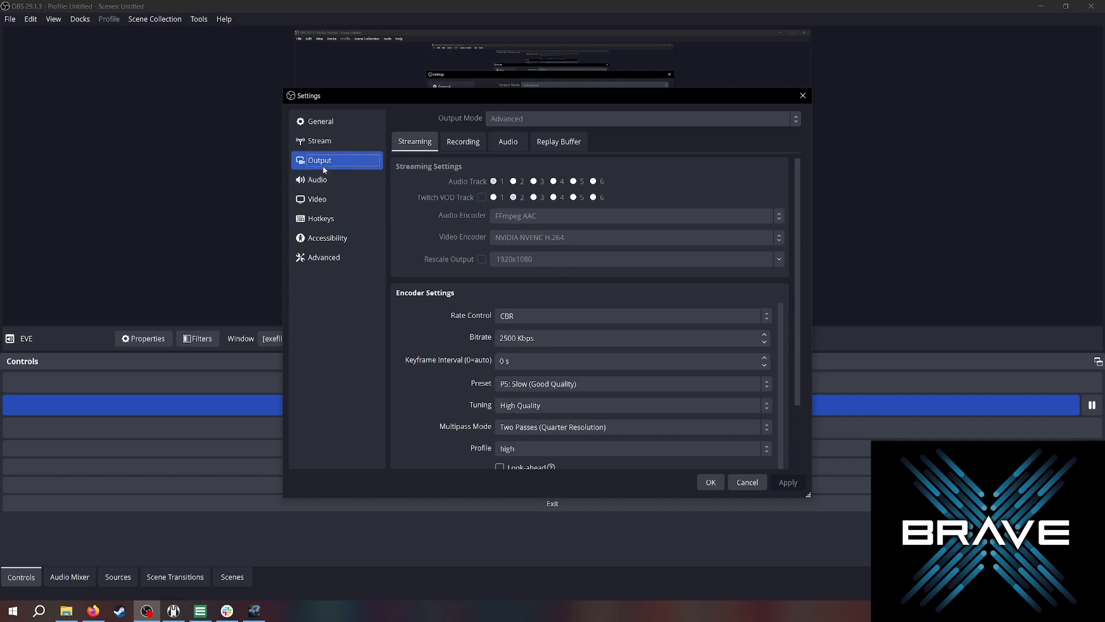
click(804, 96)
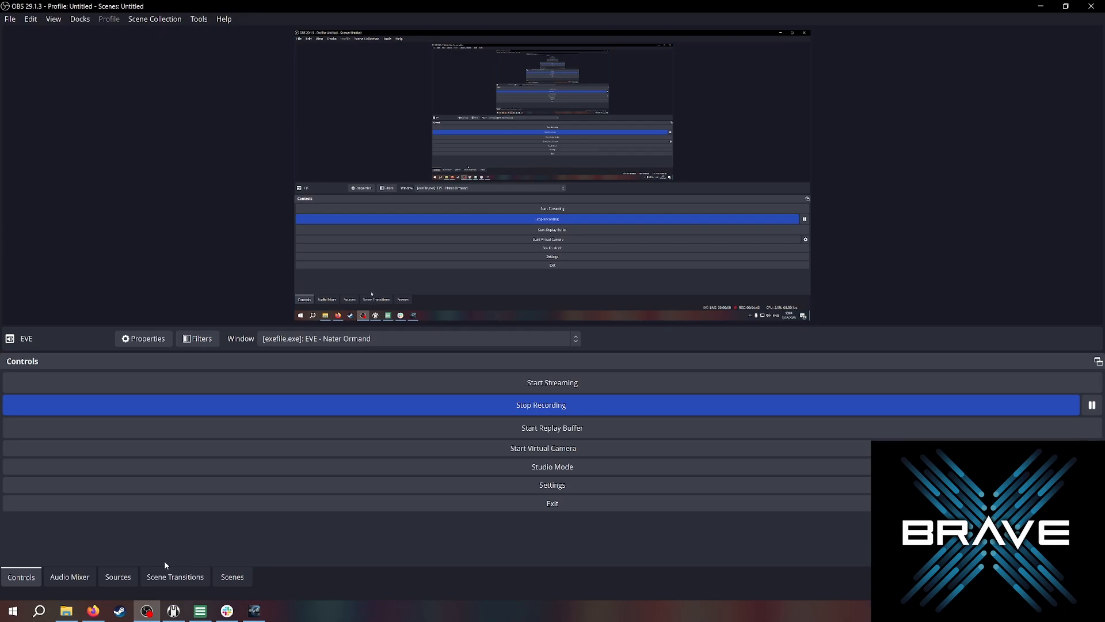
click(127, 573)
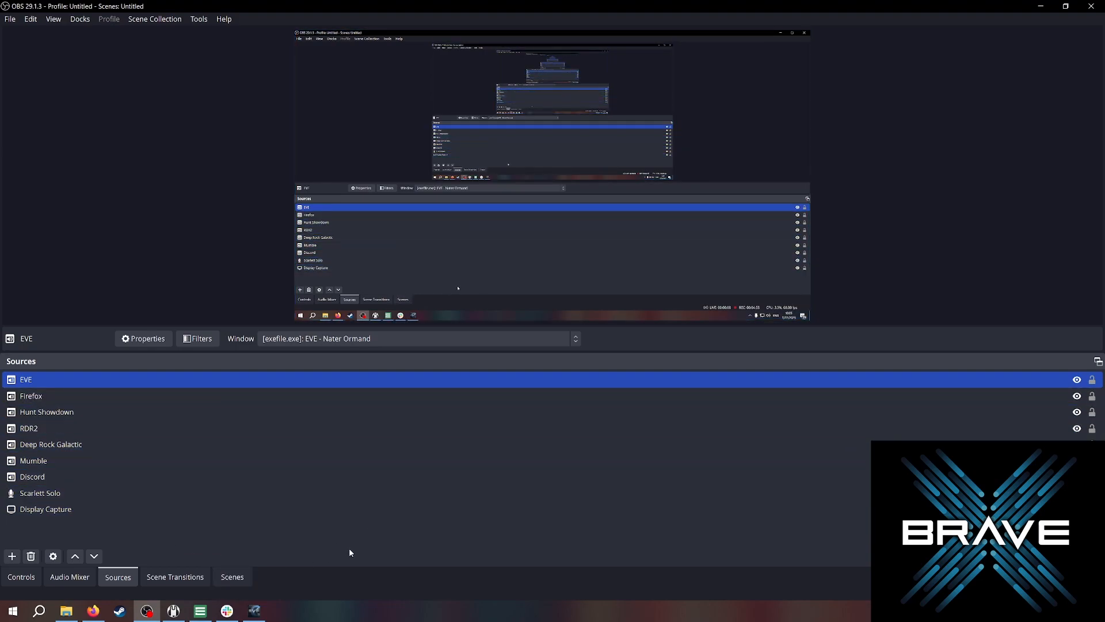
click(12, 557)
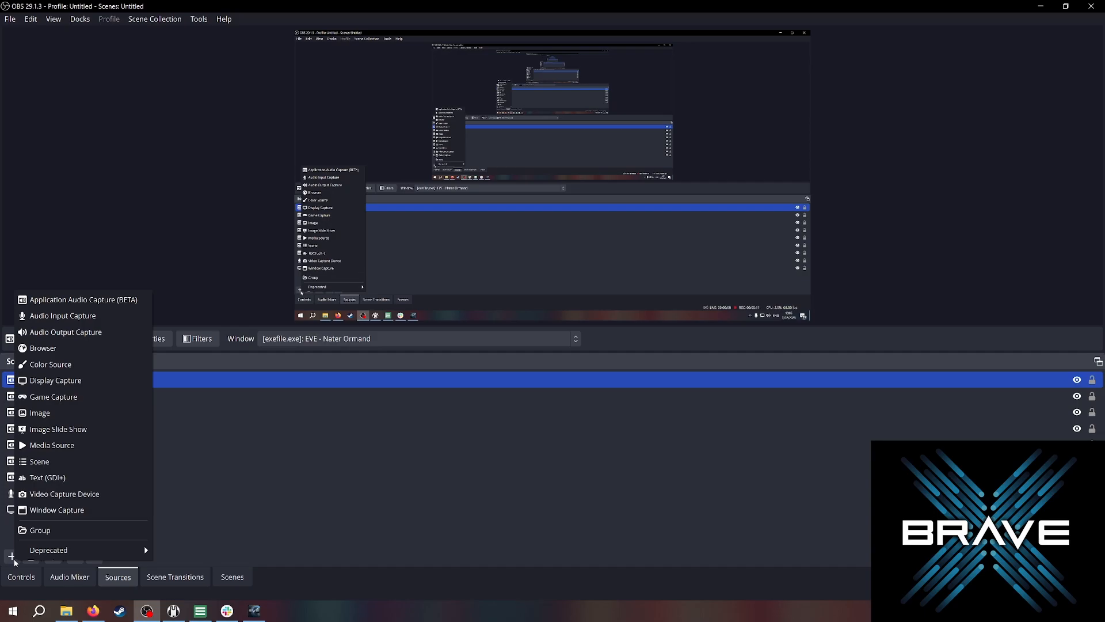
click(87, 385)
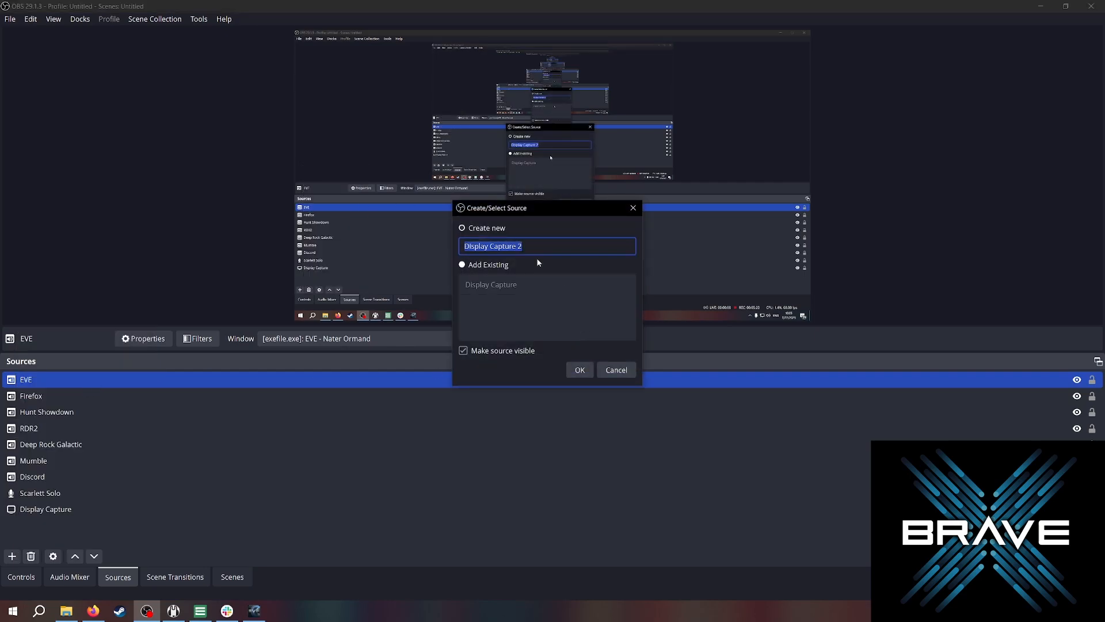
click(580, 371)
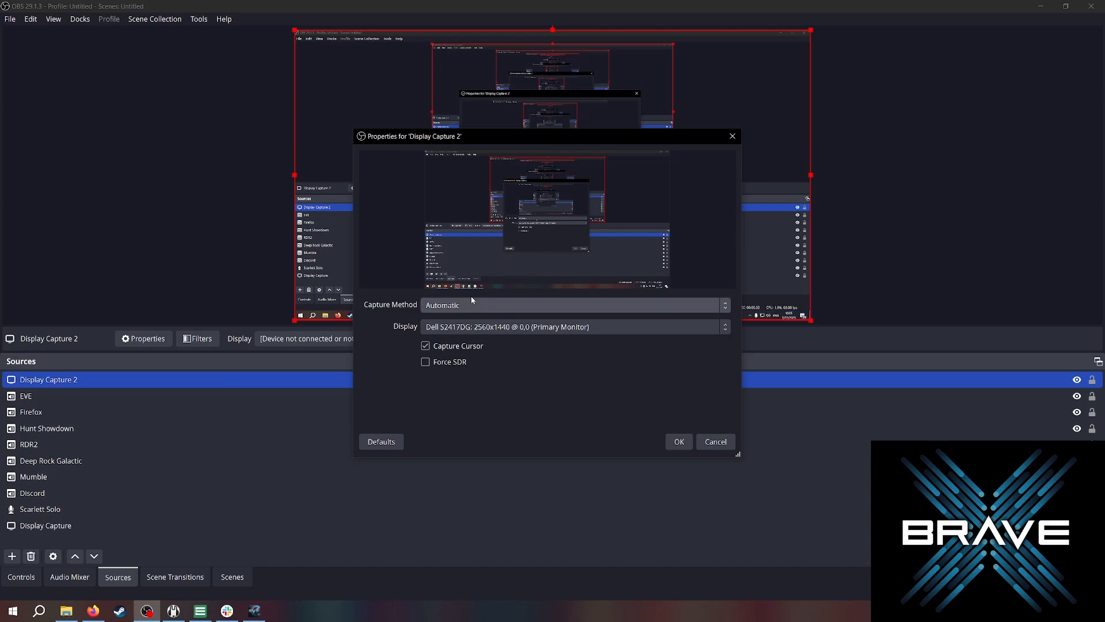
click(678, 334)
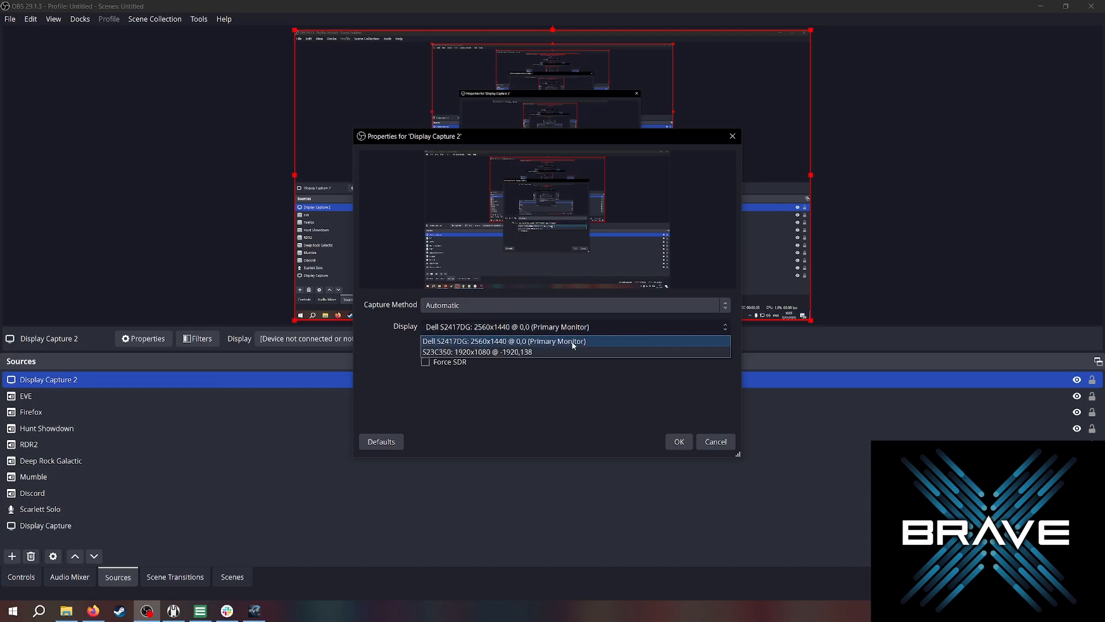
click(594, 342)
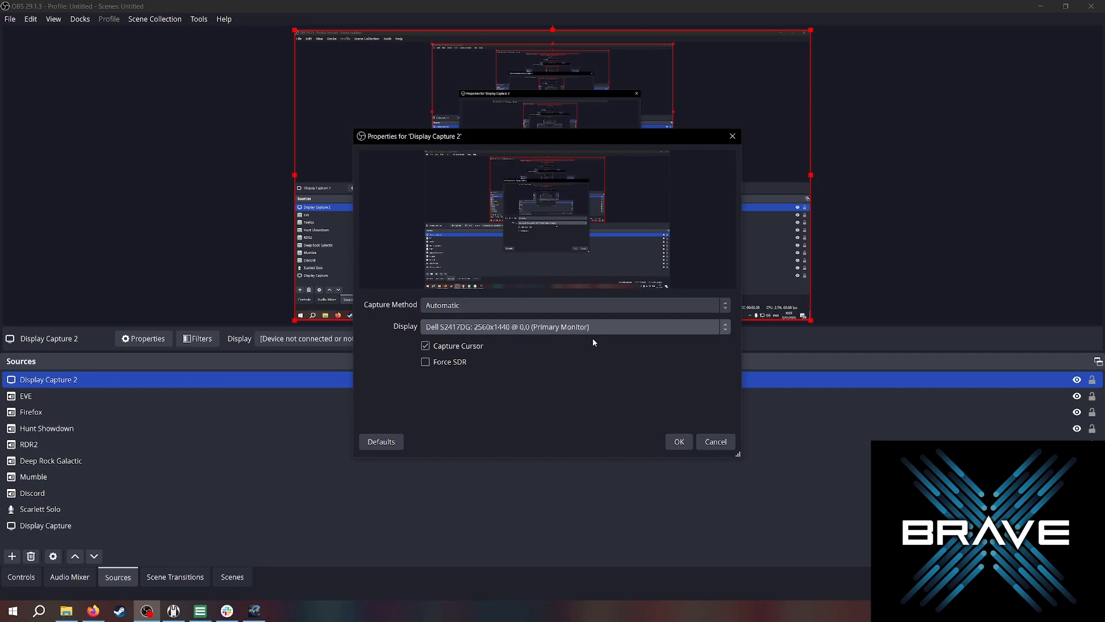
click(715, 442)
click(23, 509)
click(12, 556)
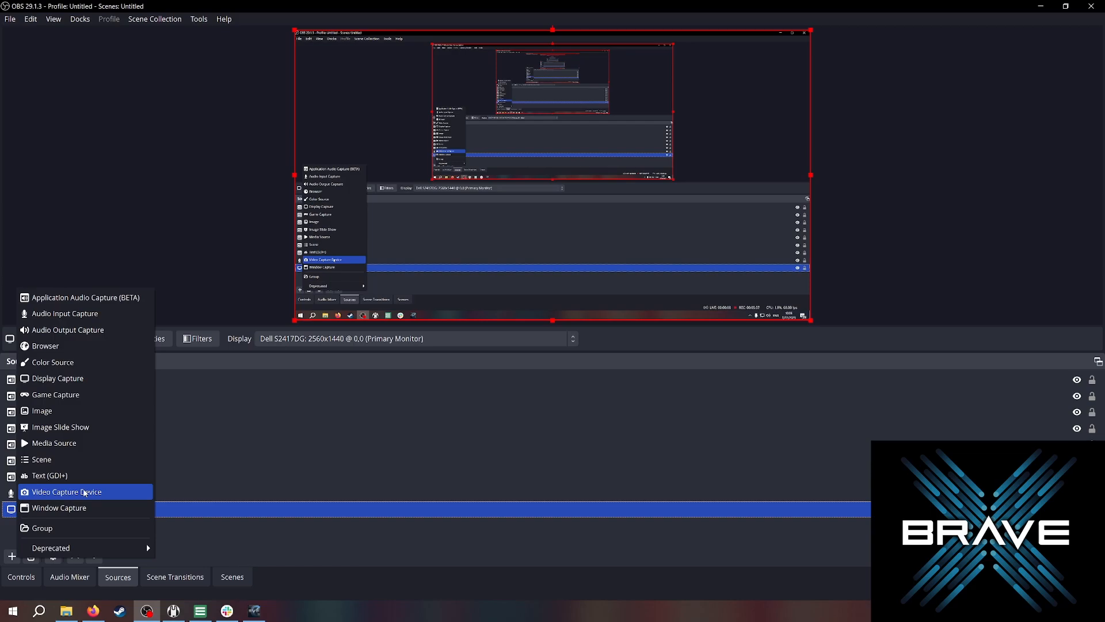
click(81, 394)
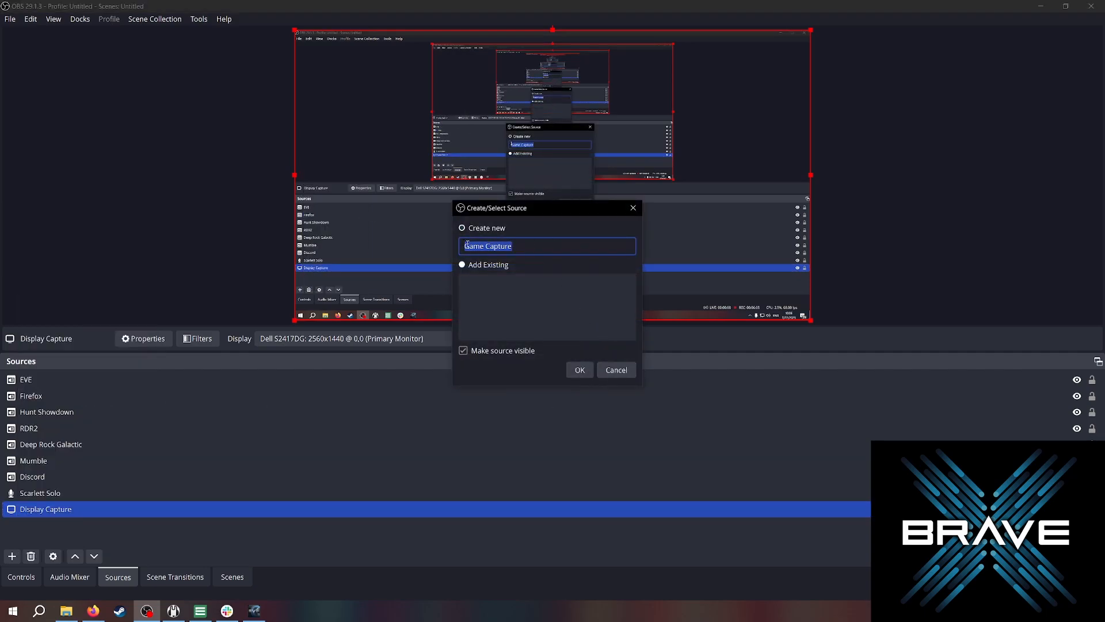
key(Escape)
Add a Game Capture source named eve set to capture the specific EVE client window (exefile.exe).
click(12, 556)
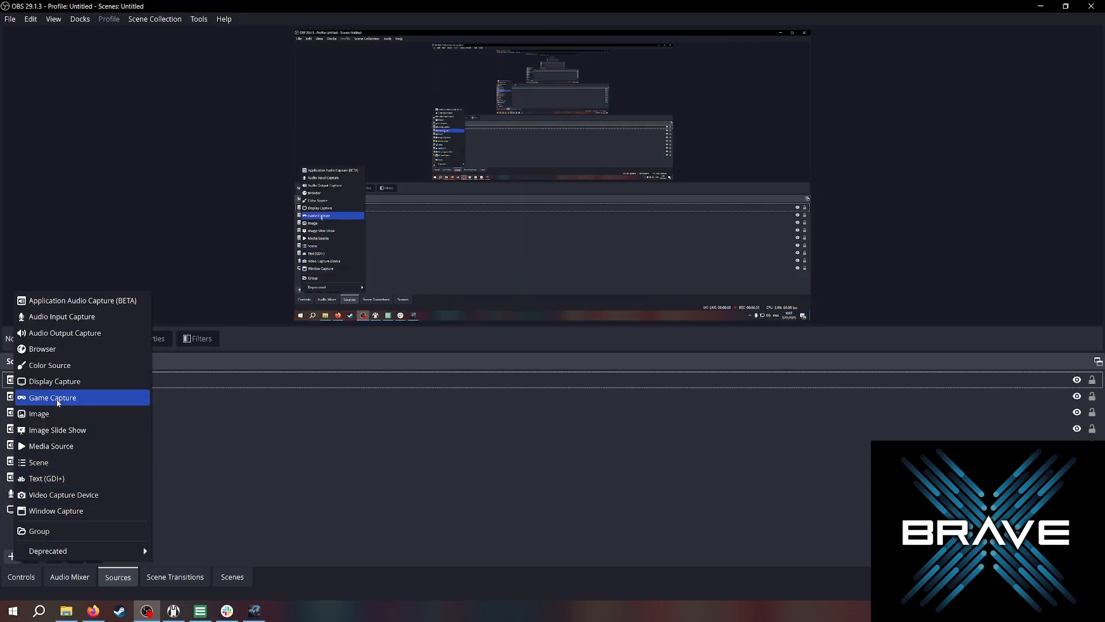
click(57, 400)
text(eve)
click(578, 371)
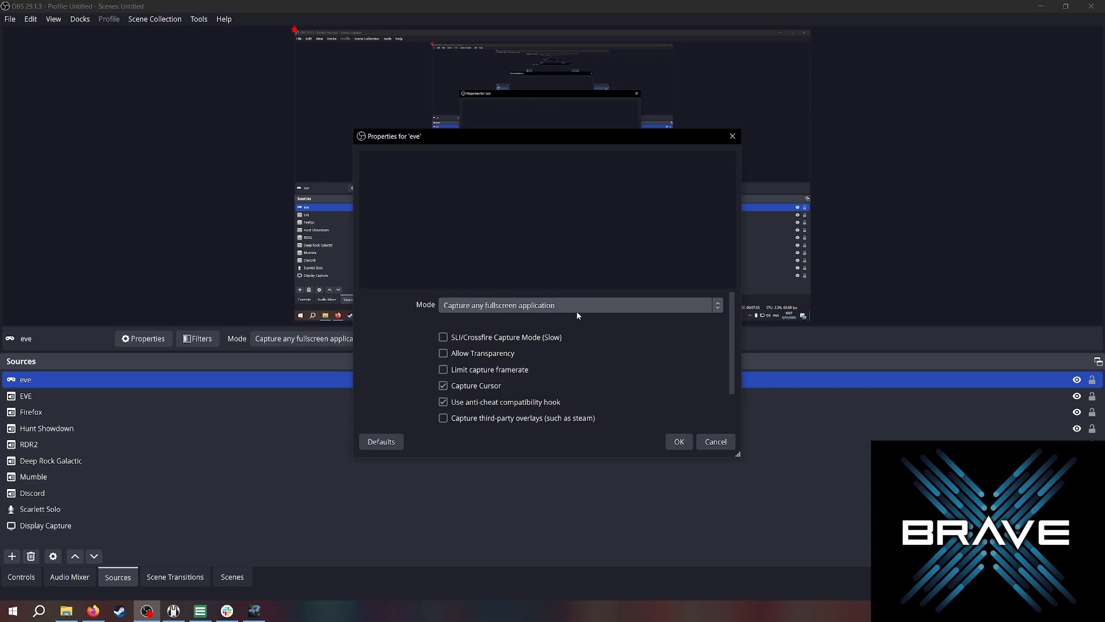
click(578, 315)
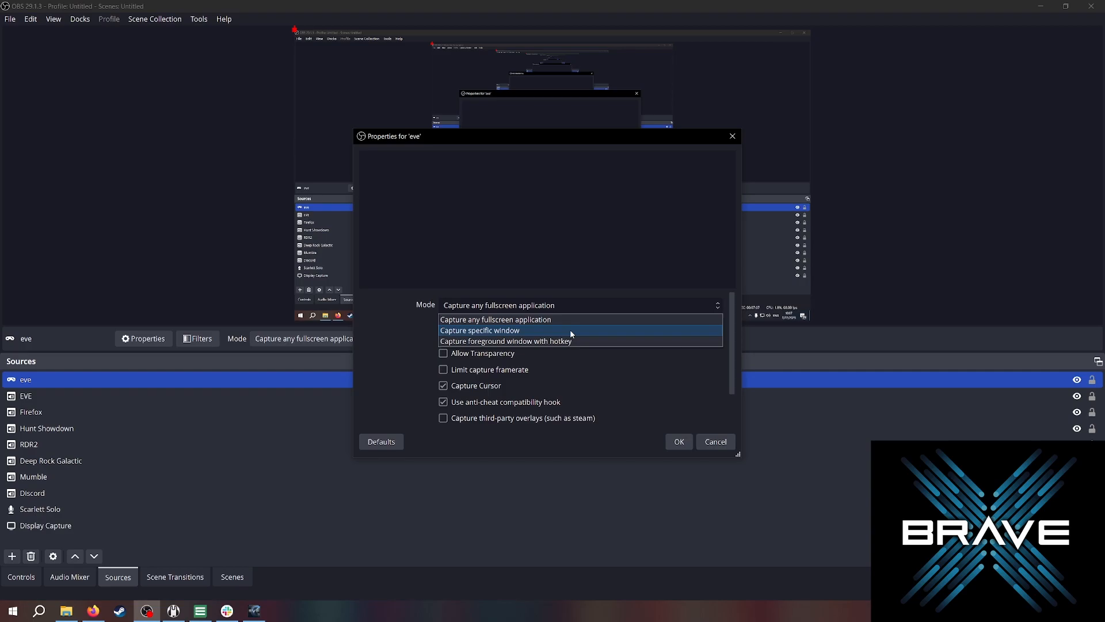
click(570, 330)
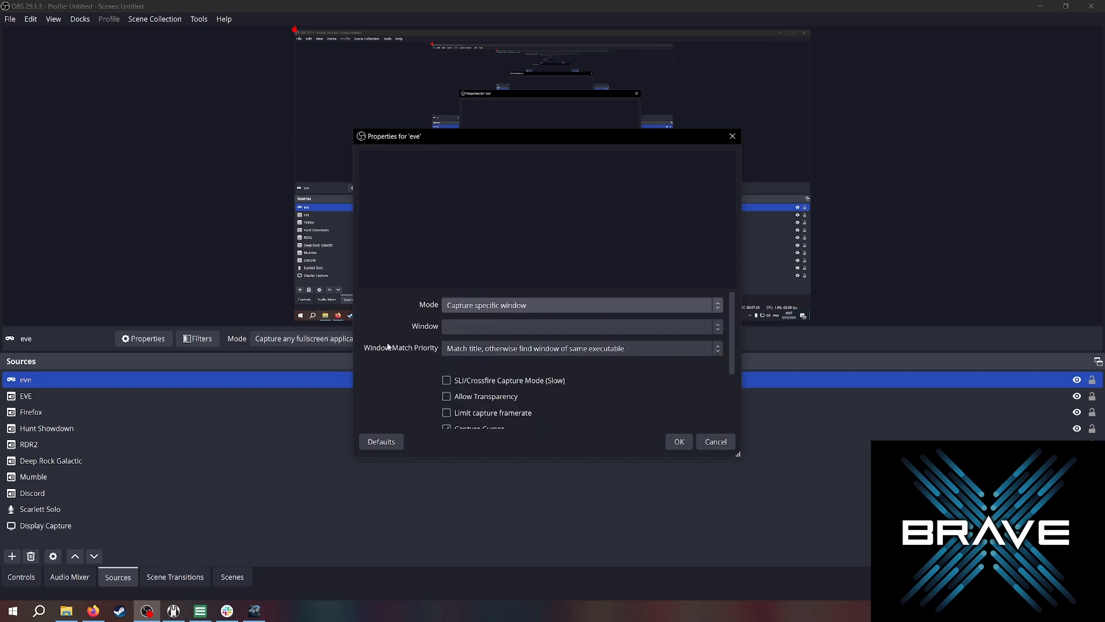
click(469, 327)
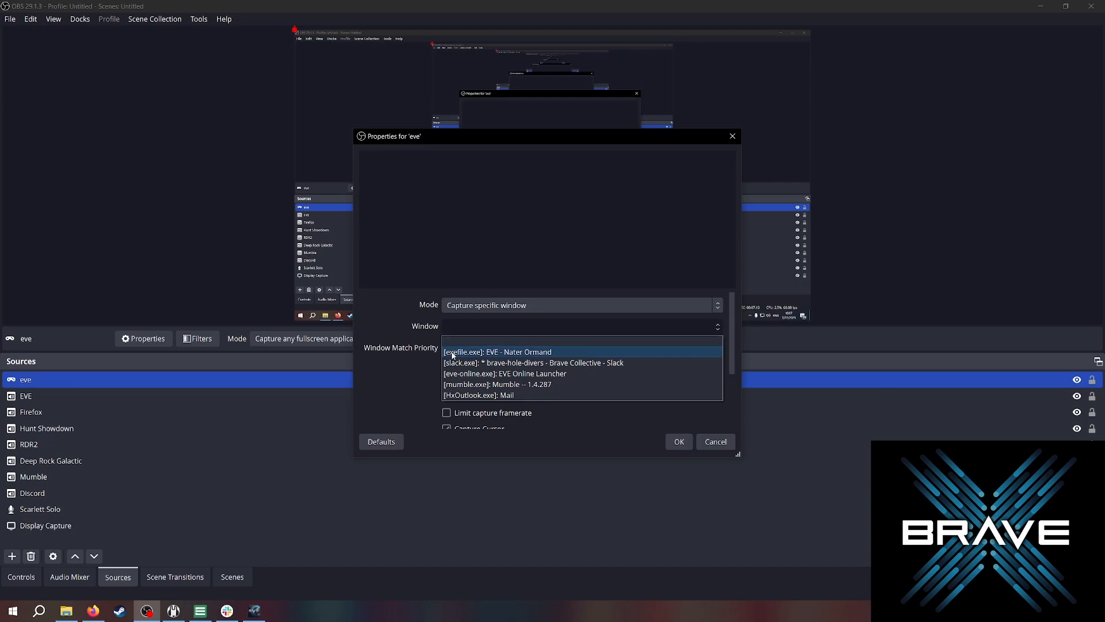
click(498, 352)
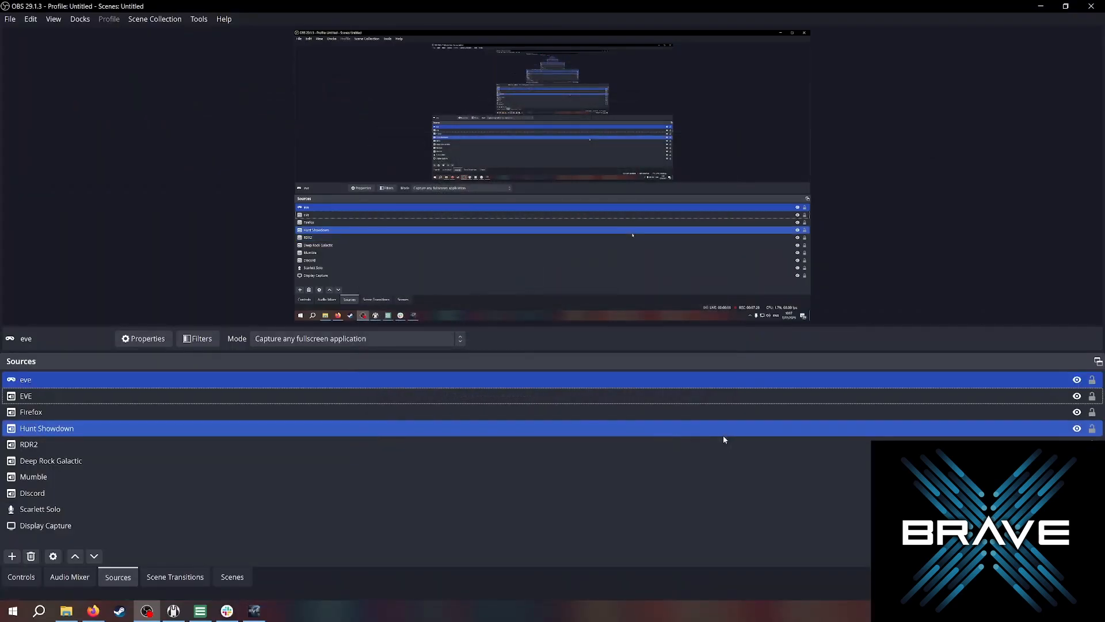
Remove the eve source from the Sources list.
right_click(84, 386)
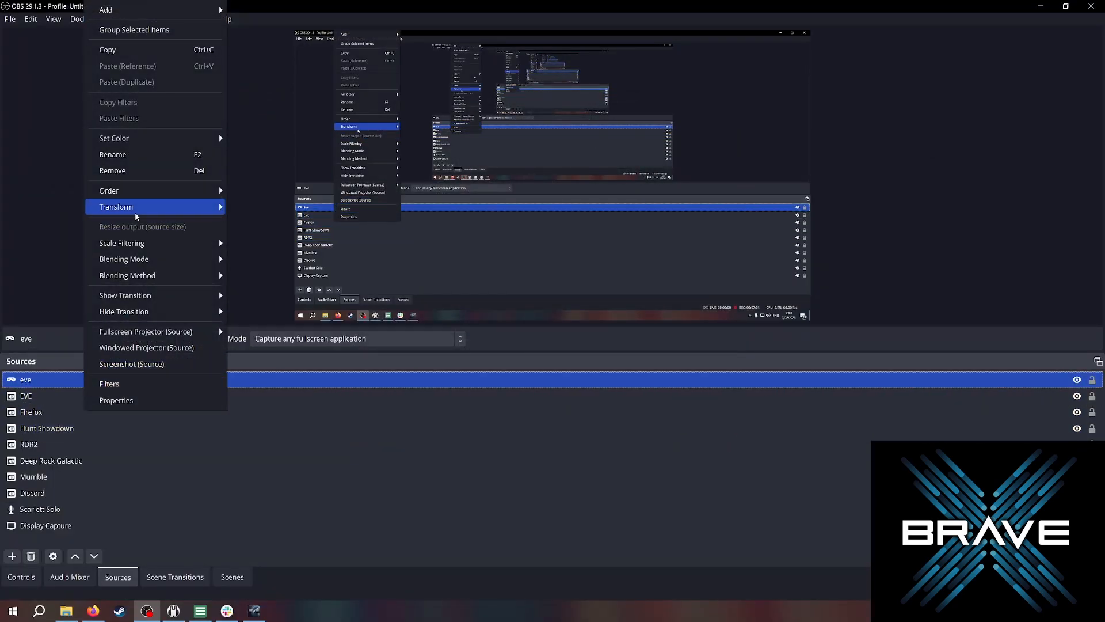
click(138, 174)
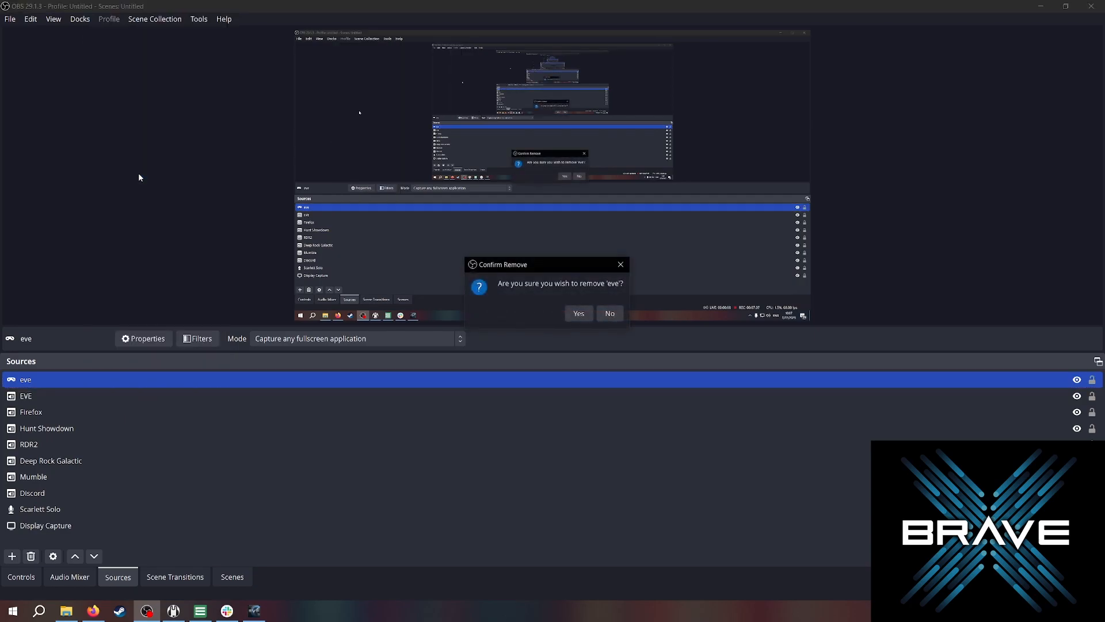
click(576, 312)
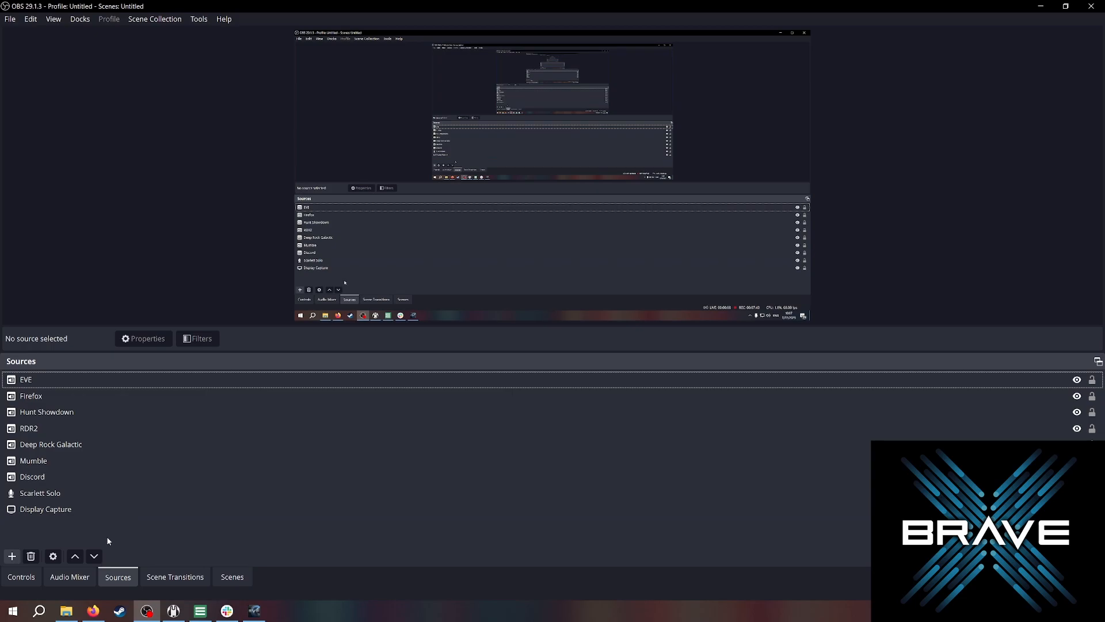
Open Settings and review the Recording settings on the Output page, then close it with OK.
click(24, 581)
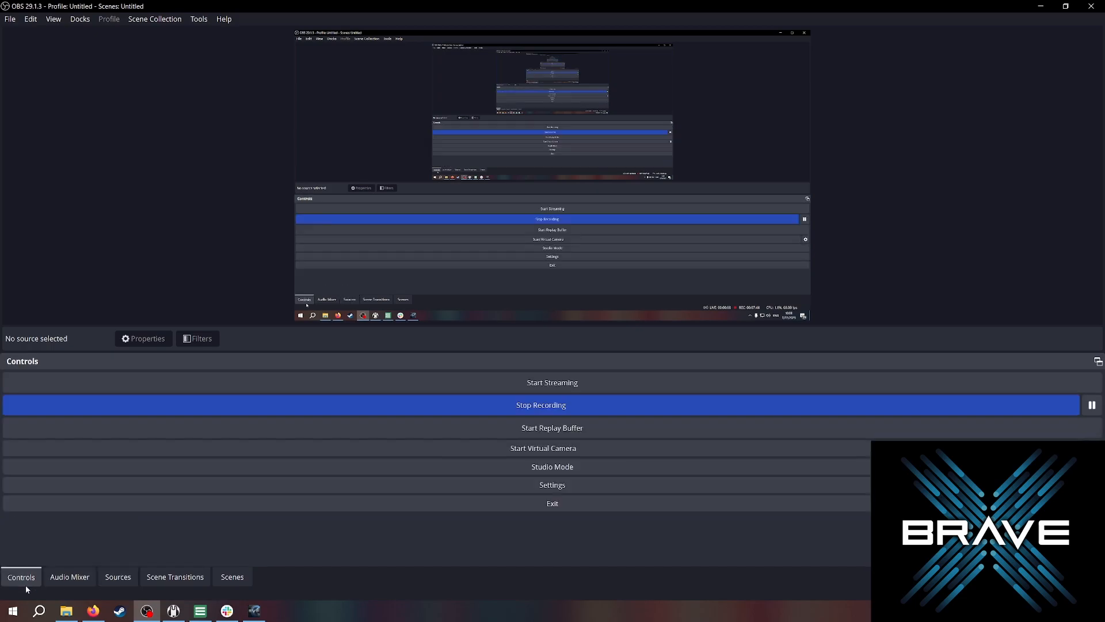
click(514, 493)
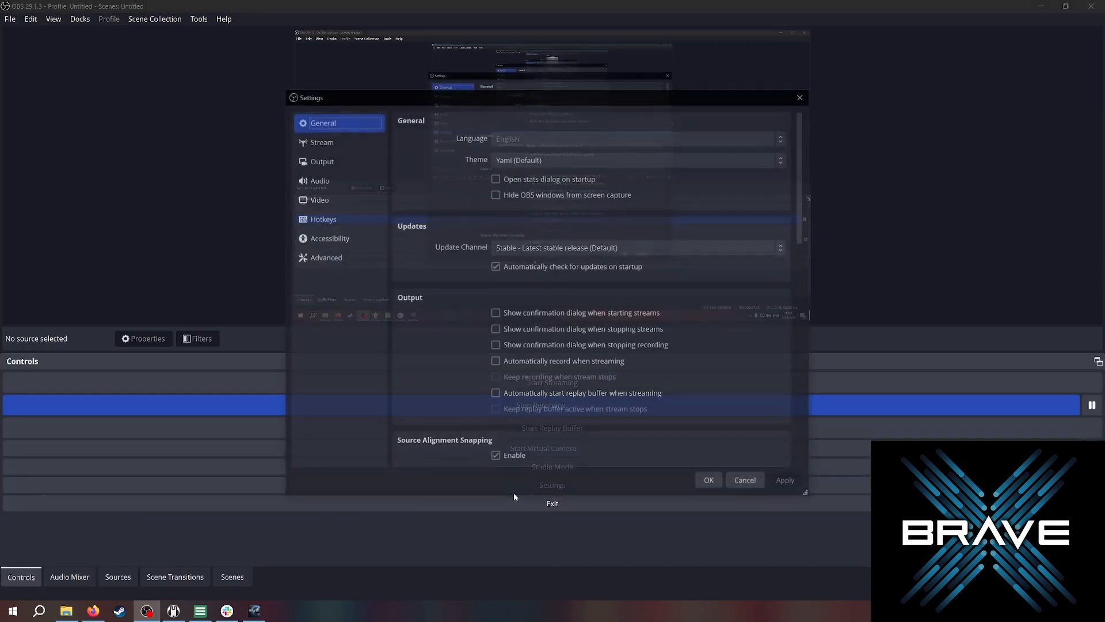
click(339, 162)
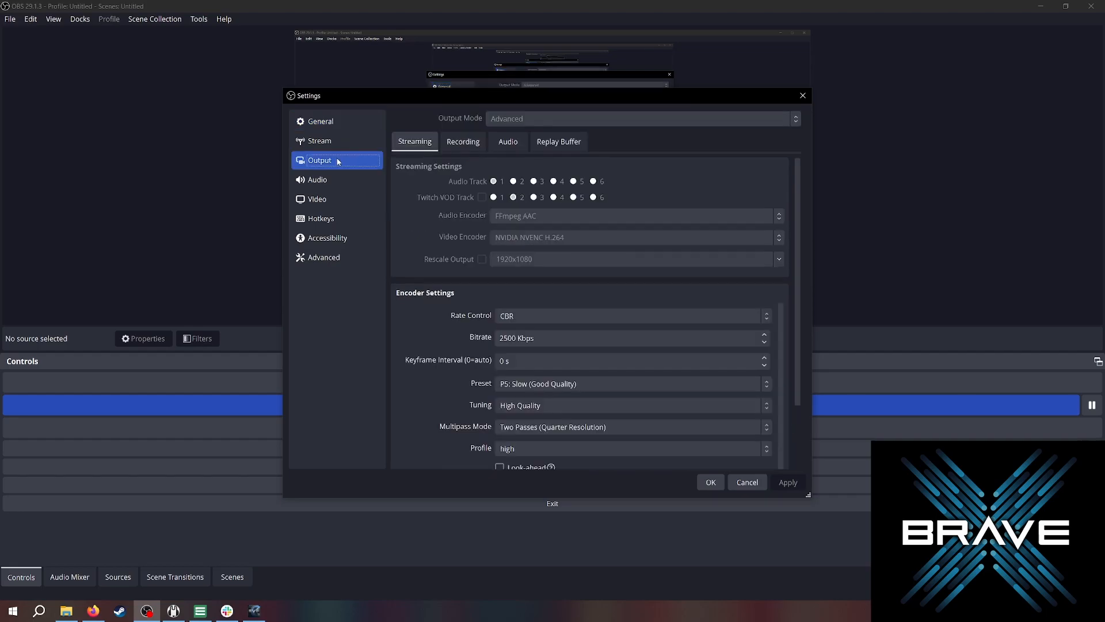
click(469, 144)
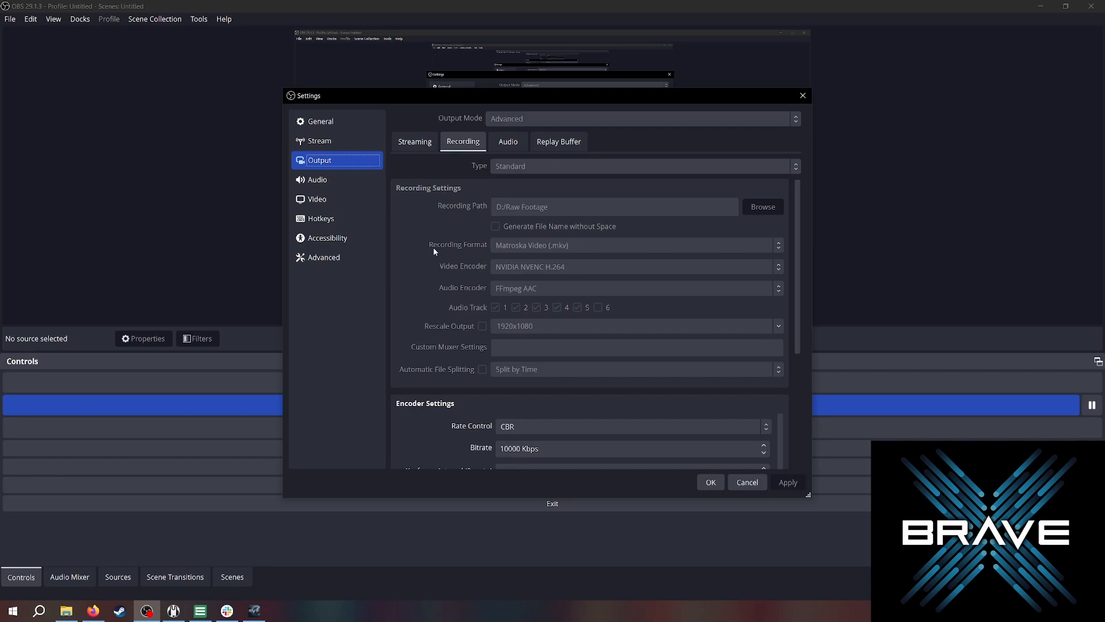
scroll(427, 346, down, 1)
scroll(429, 346, up, 1)
click(711, 481)
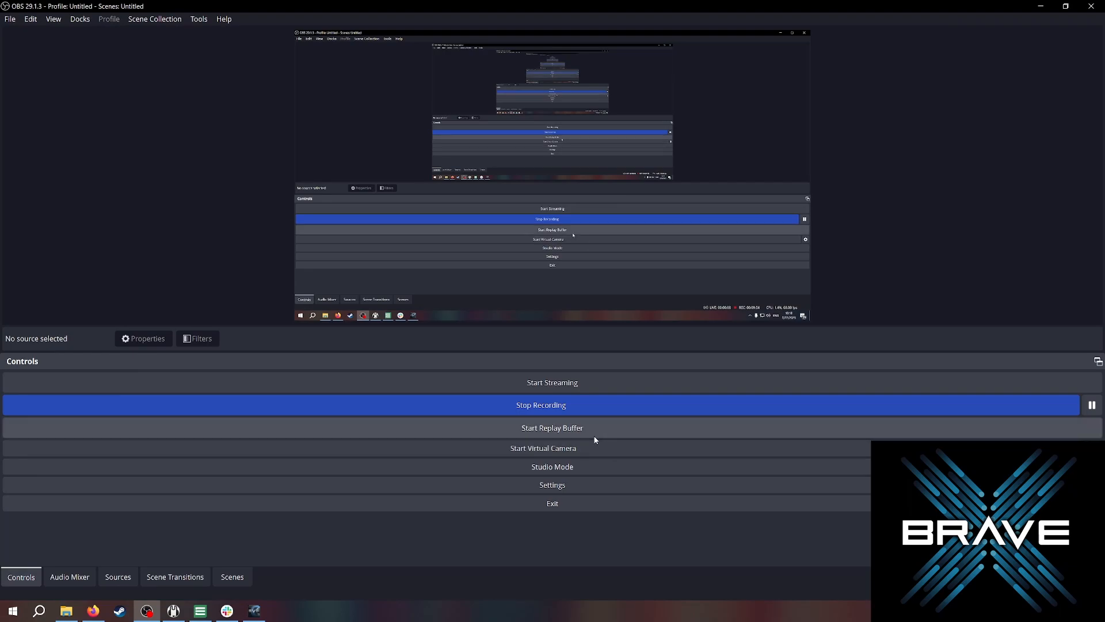
View the Scene Transitions dock, then return to the Sources dock.
click(182, 582)
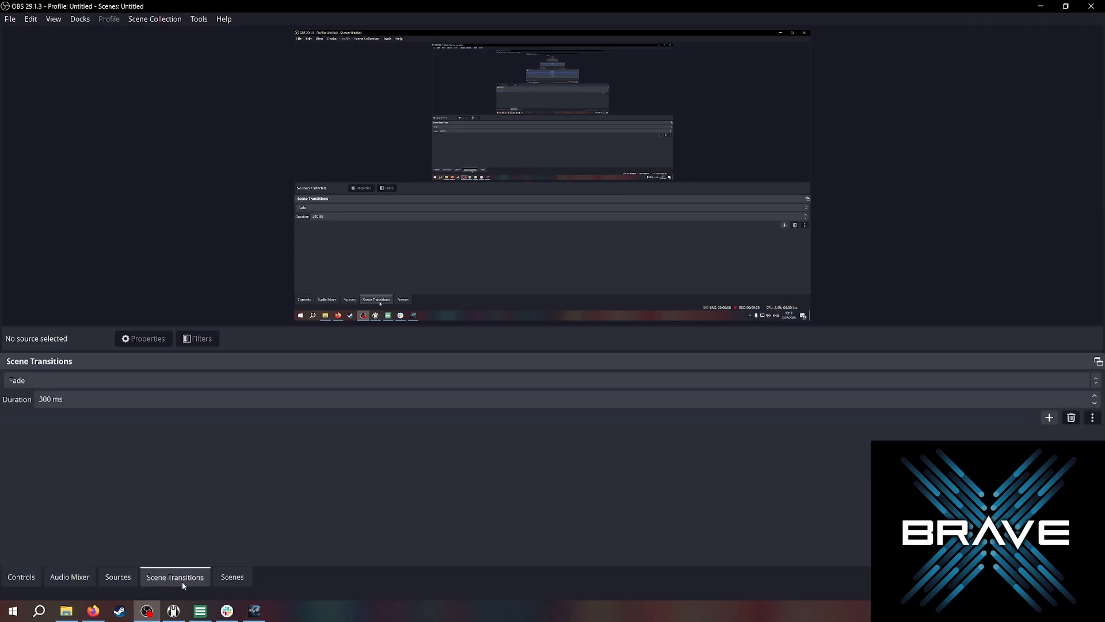
click(126, 579)
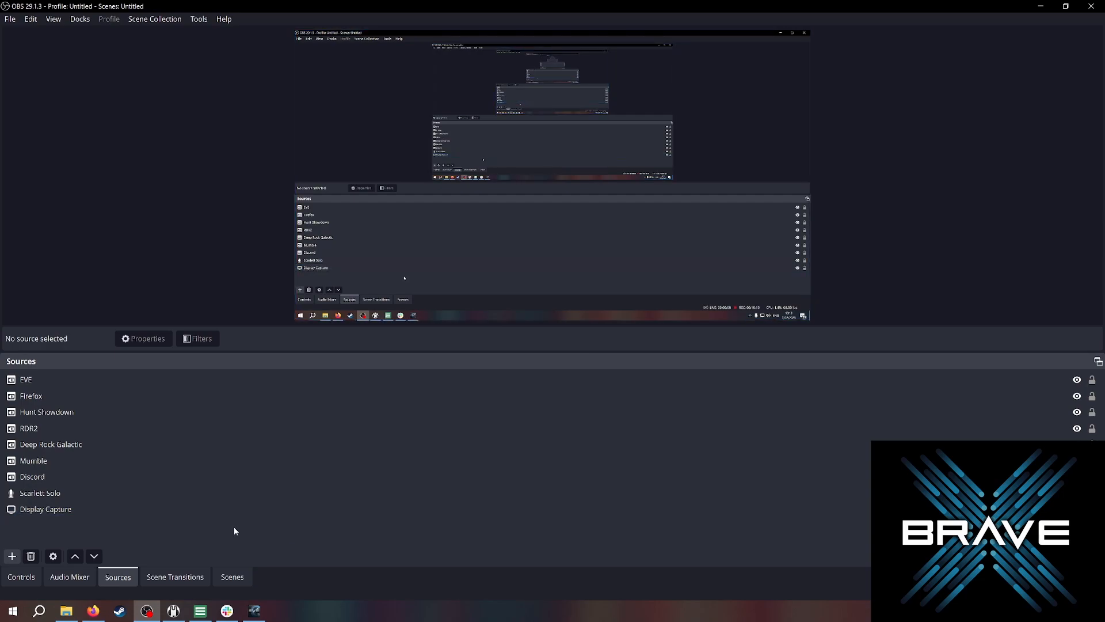
click(18, 491)
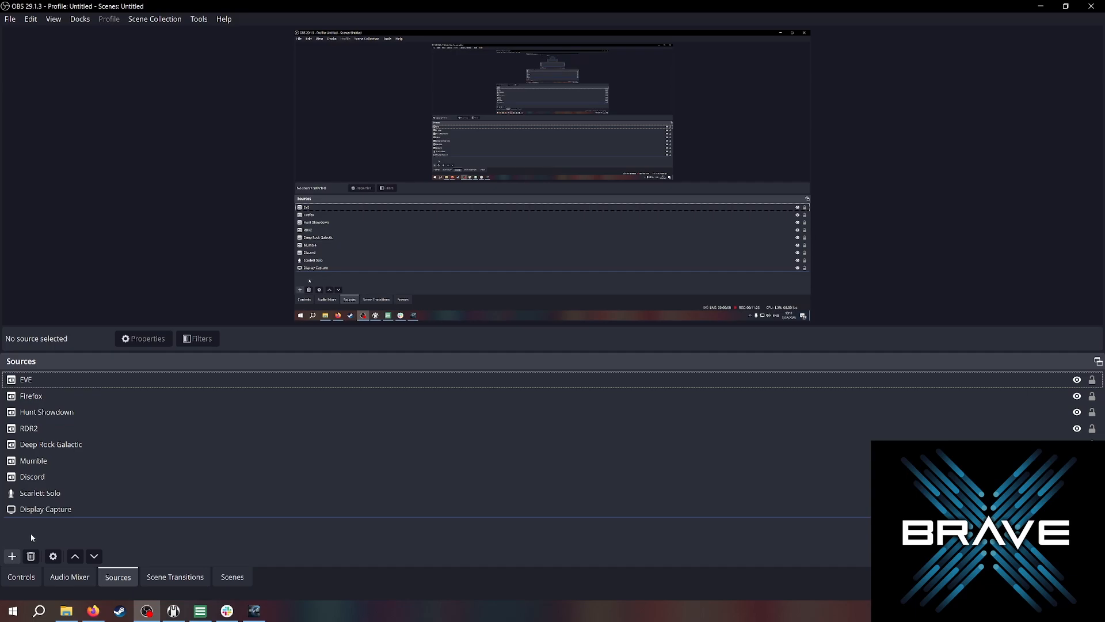
click(12, 556)
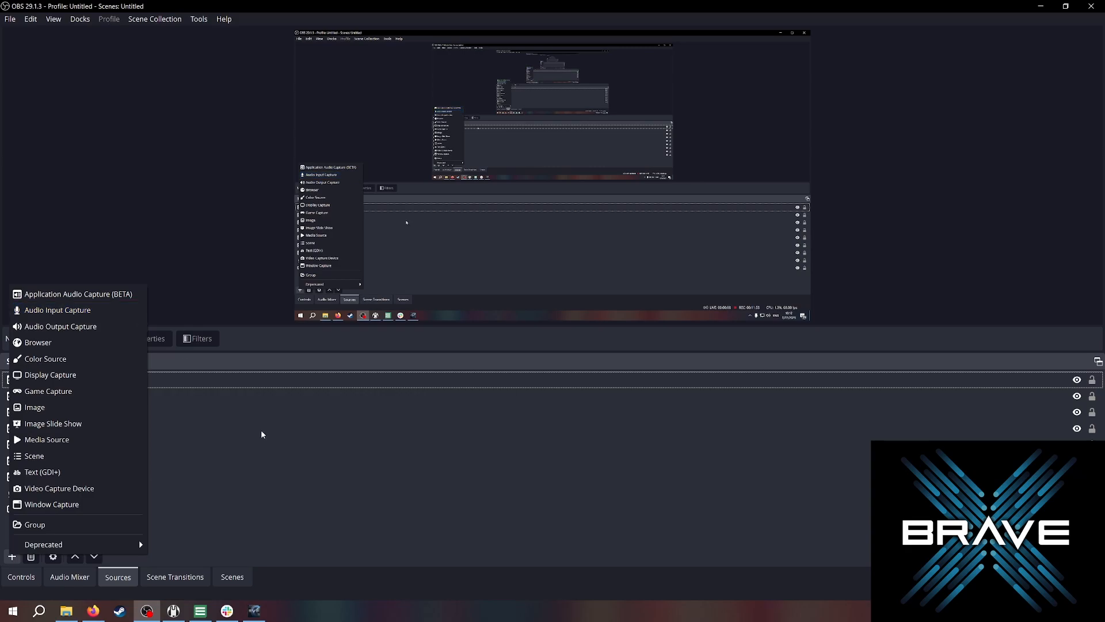
click(327, 509)
click(185, 542)
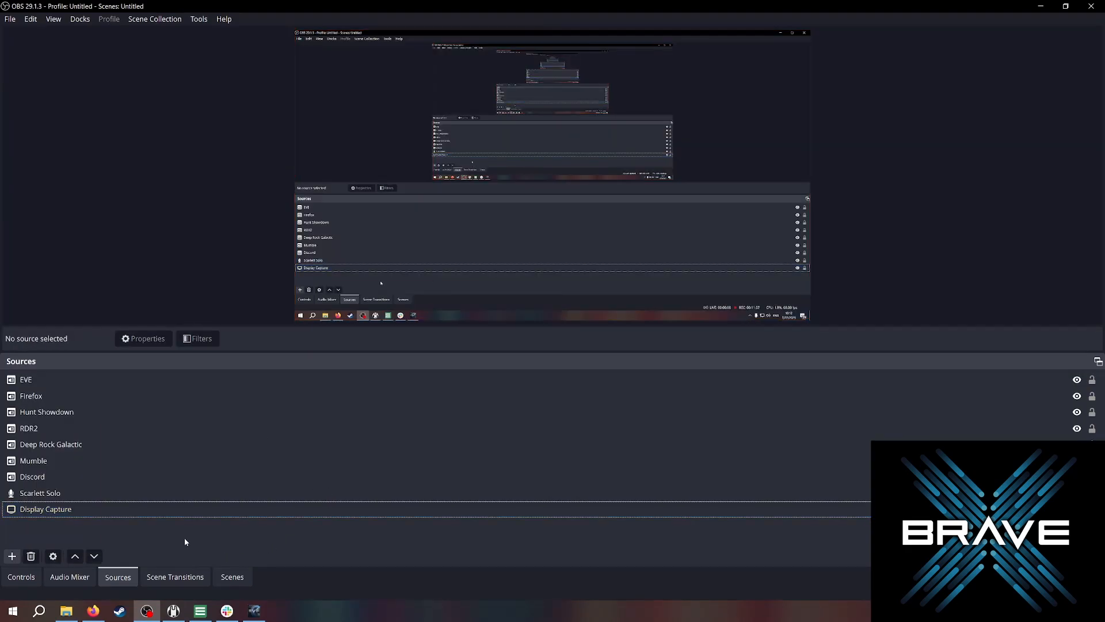
View the Audio Mixer dock, then return to the Sources dock.
click(82, 579)
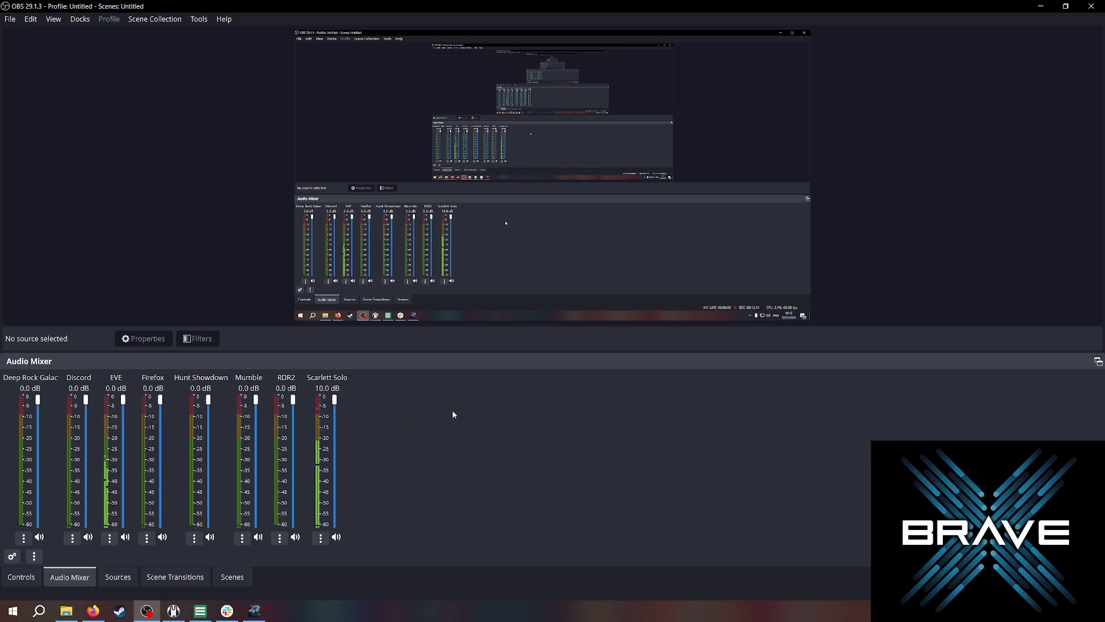
click(117, 578)
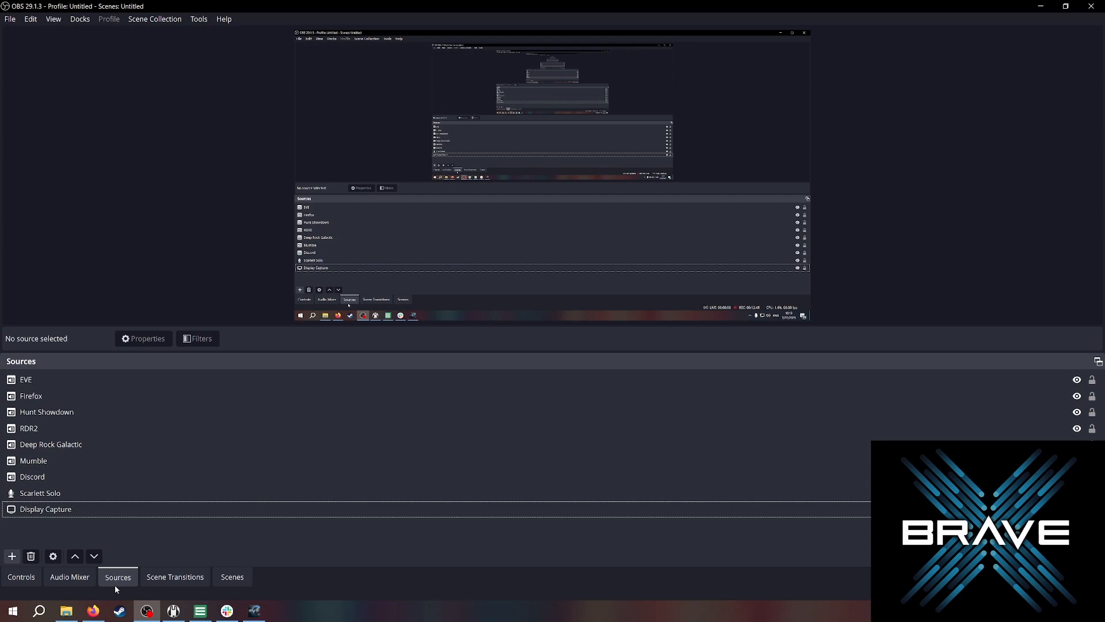
click(12, 560)
click(13, 556)
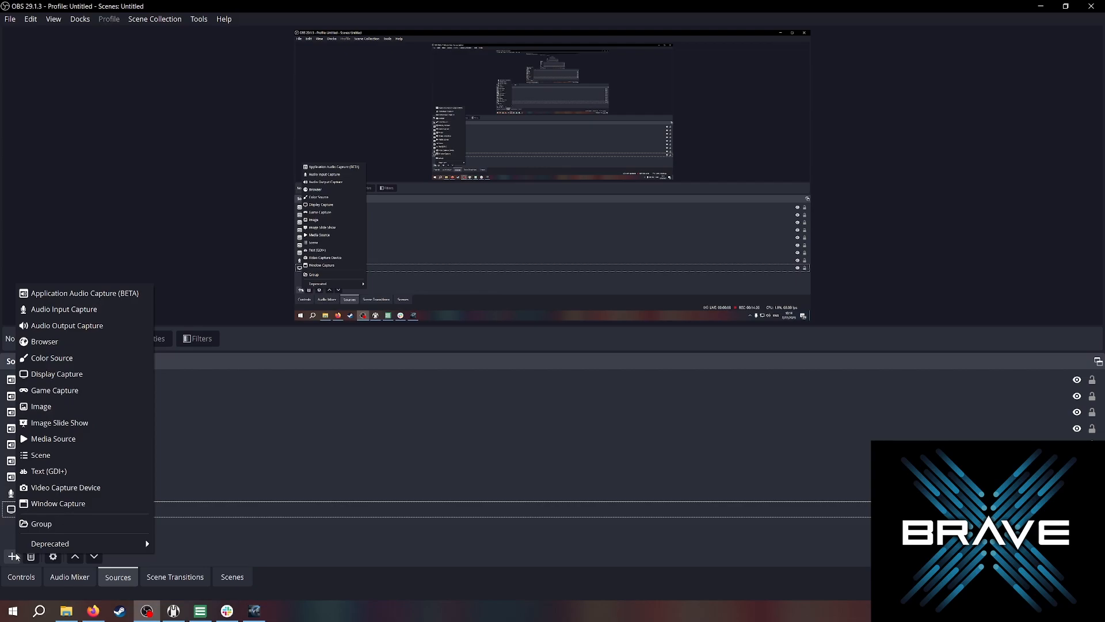
click(334, 416)
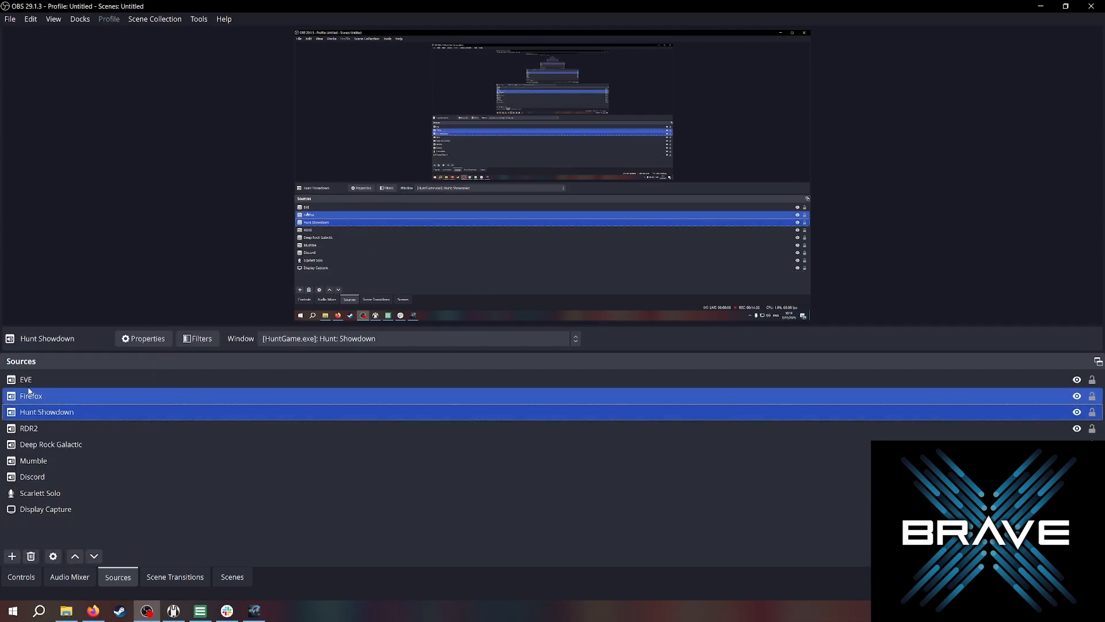
Remove the EVE source from the Sources list, confirming the removal.
right_click(37, 382)
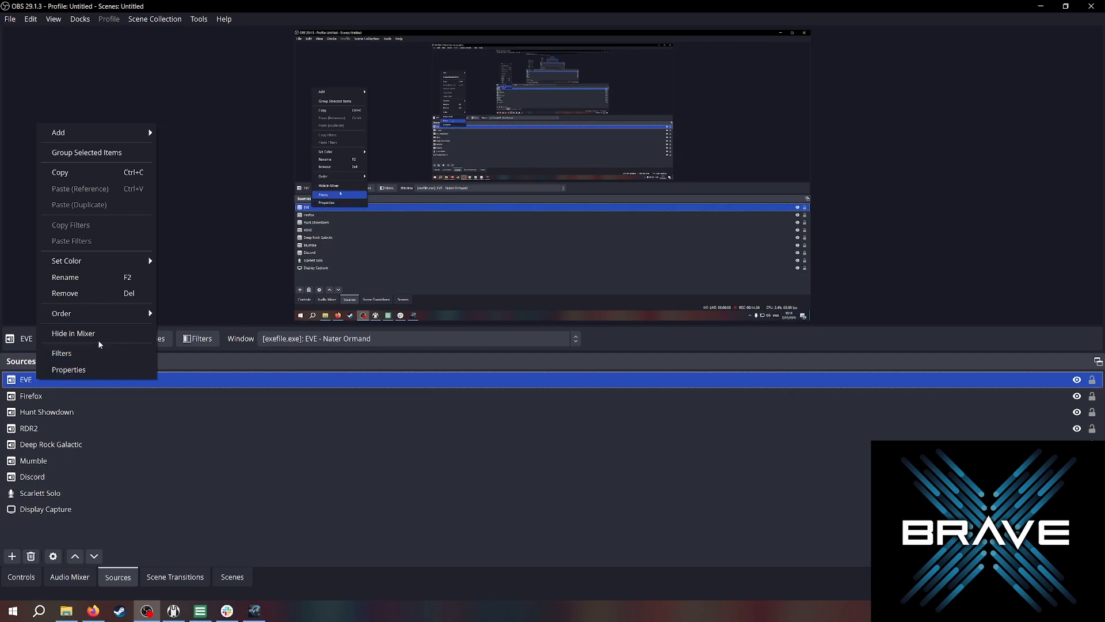
click(80, 293)
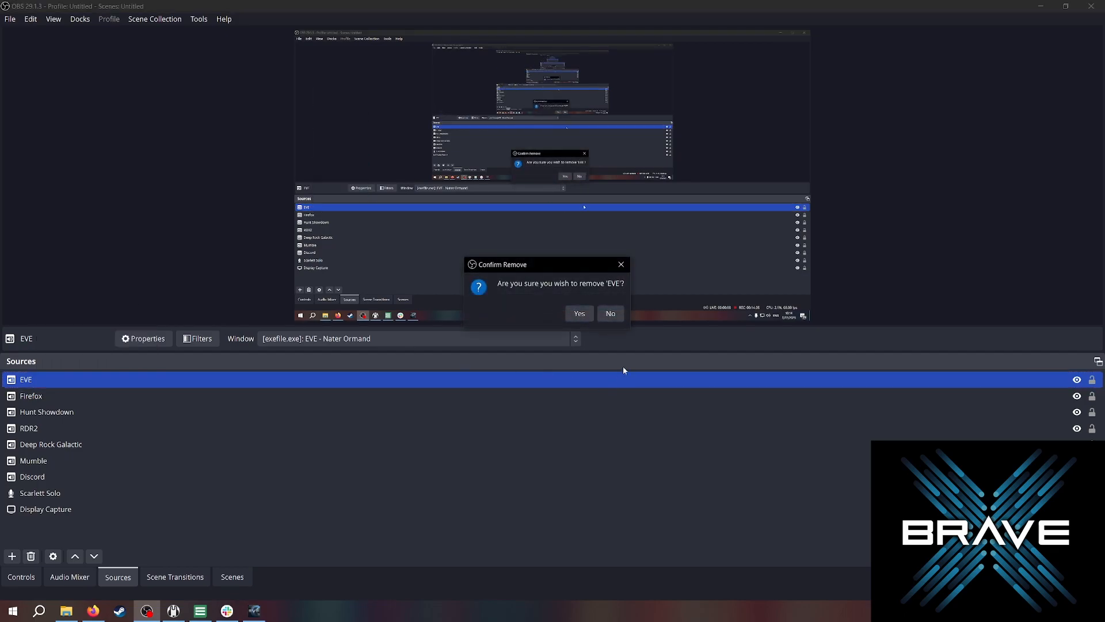
click(578, 314)
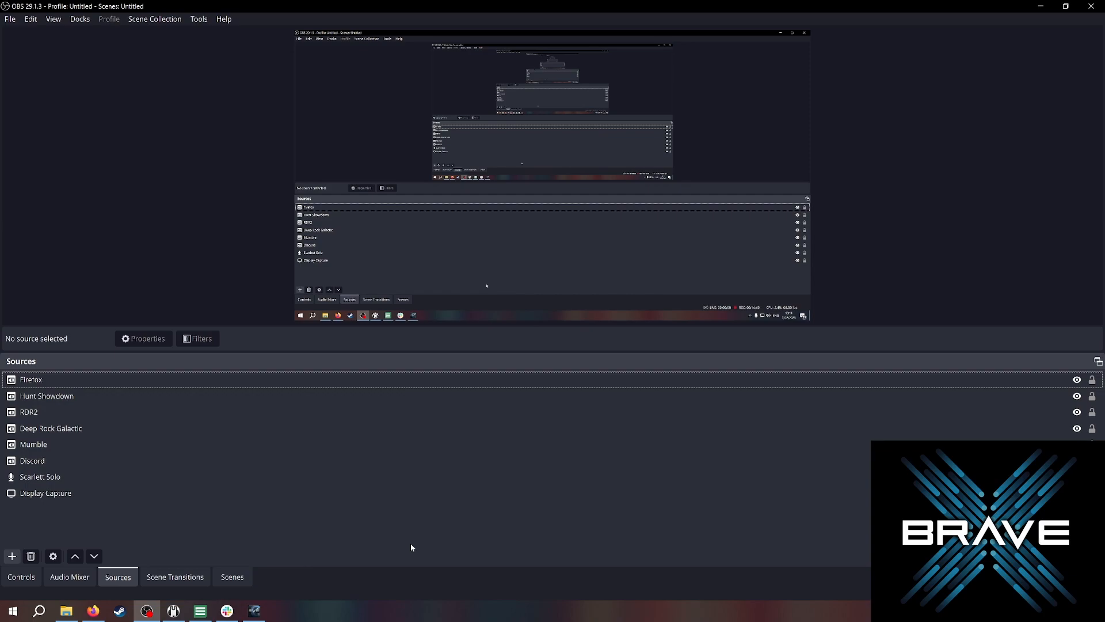
Add an Application Audio Capture (BETA) source named EVE that captures the EVE client window (exefile.exe).
click(11, 556)
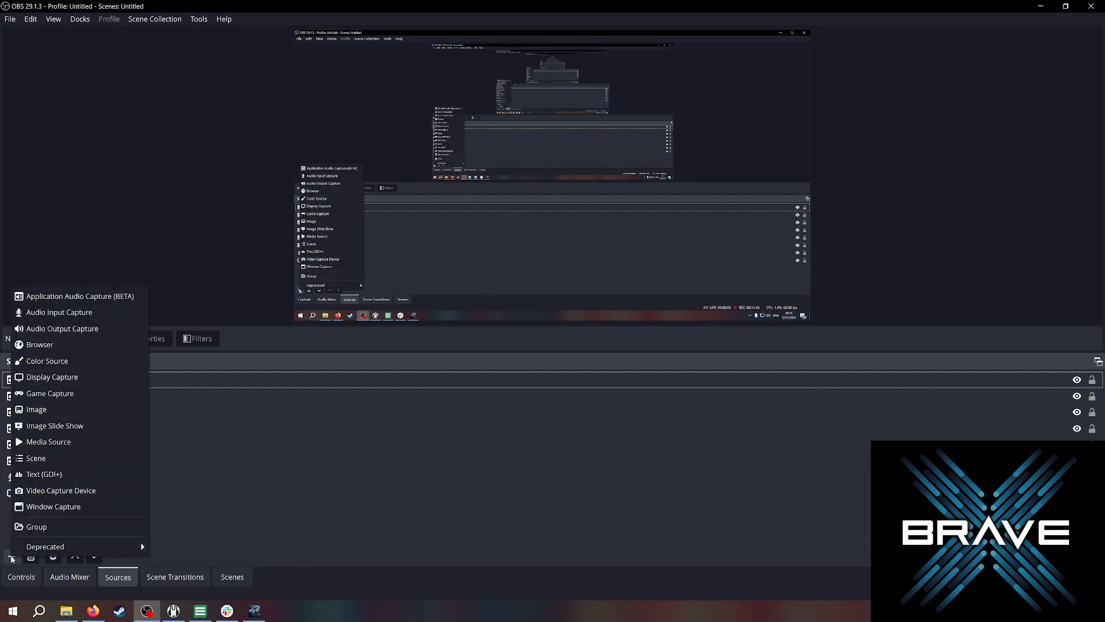
click(52, 296)
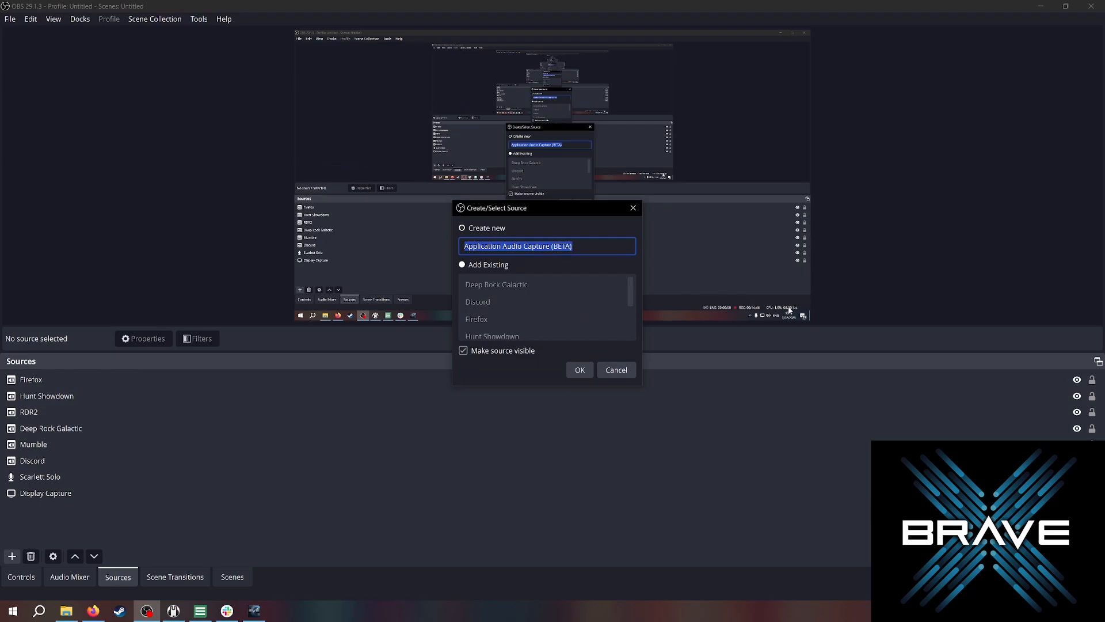
text(EVE)
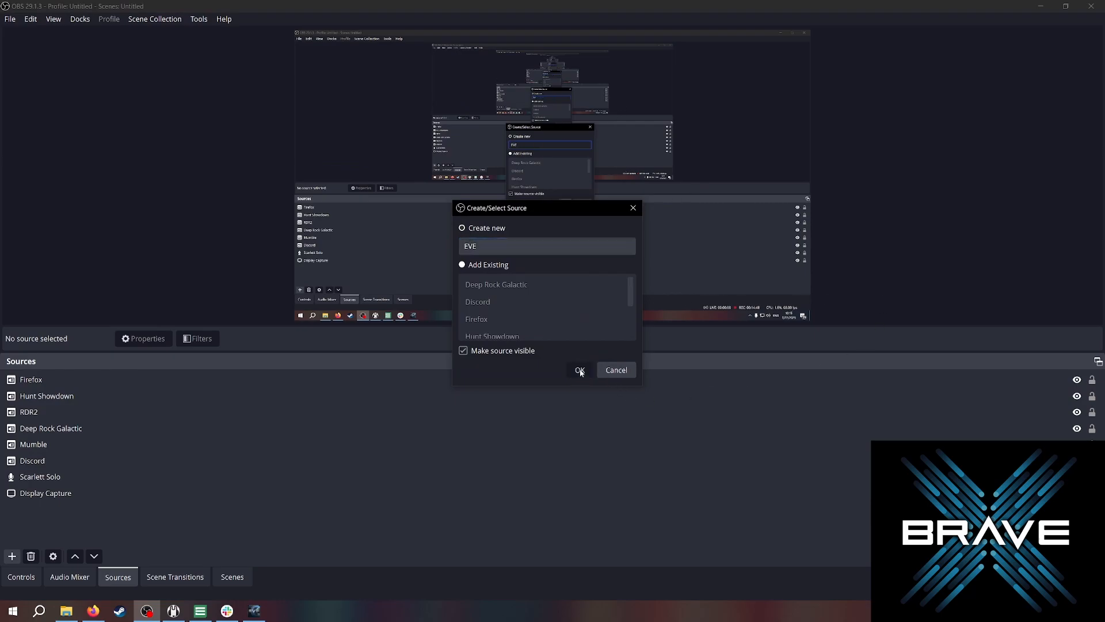
click(579, 370)
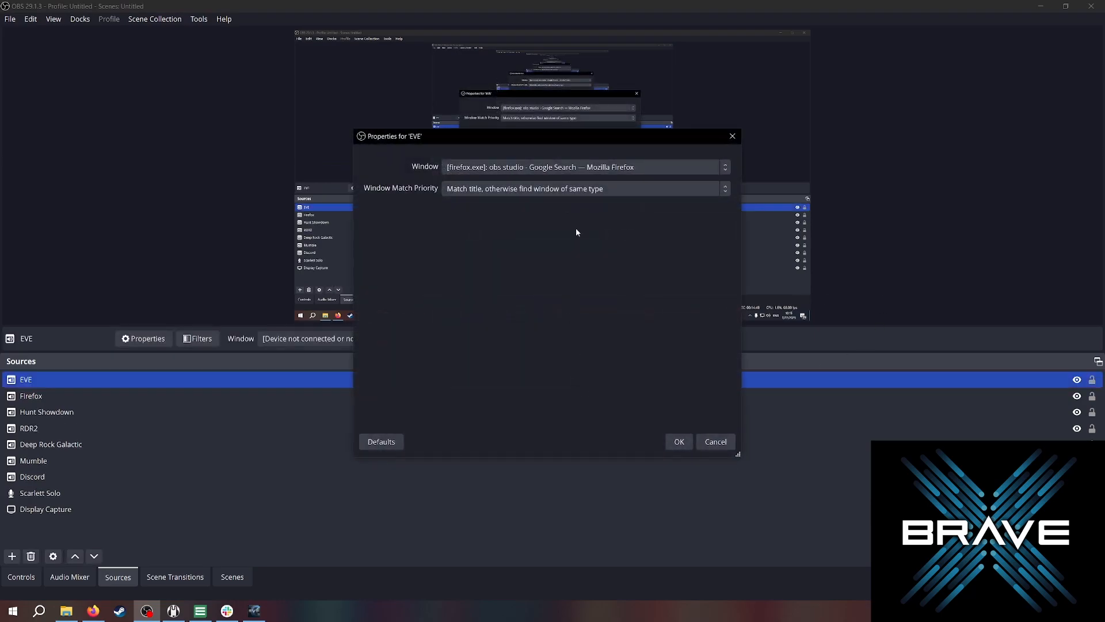
click(685, 165)
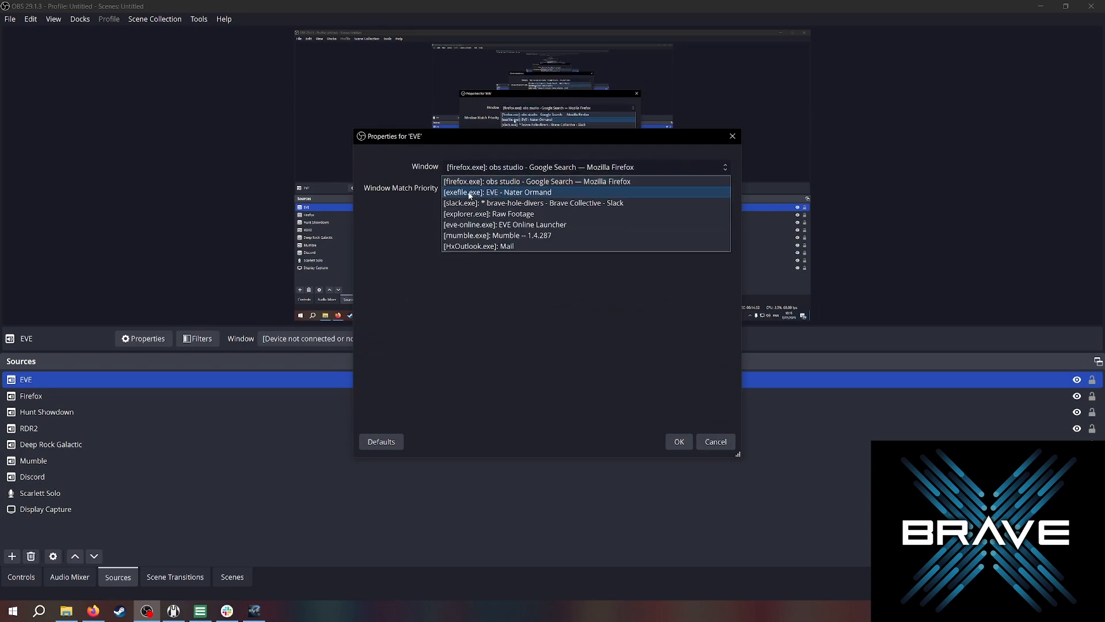
click(576, 193)
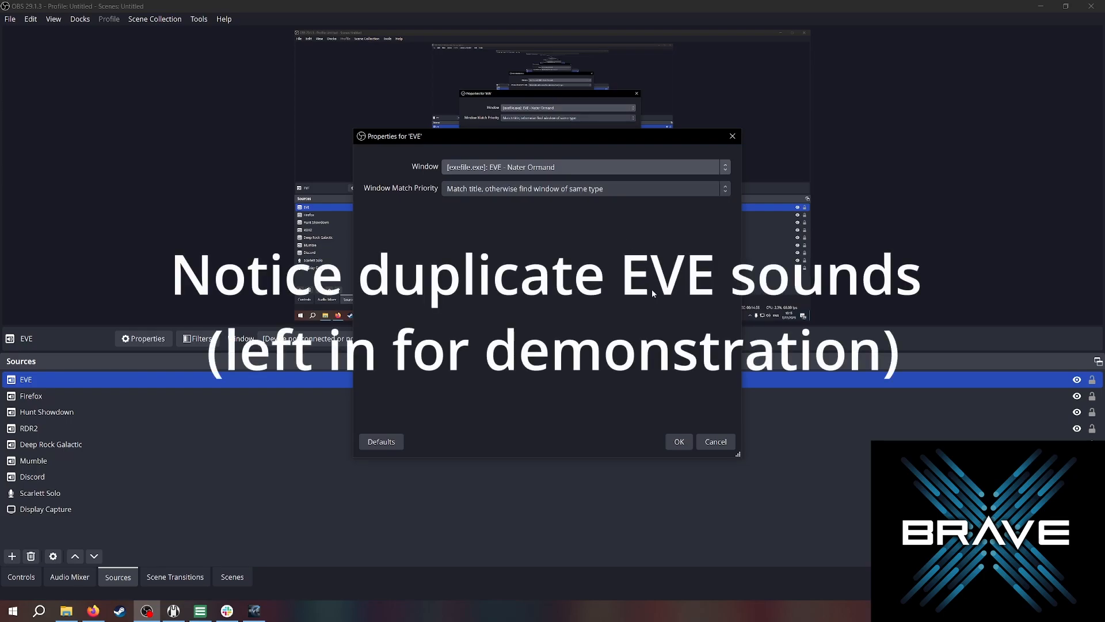
click(575, 167)
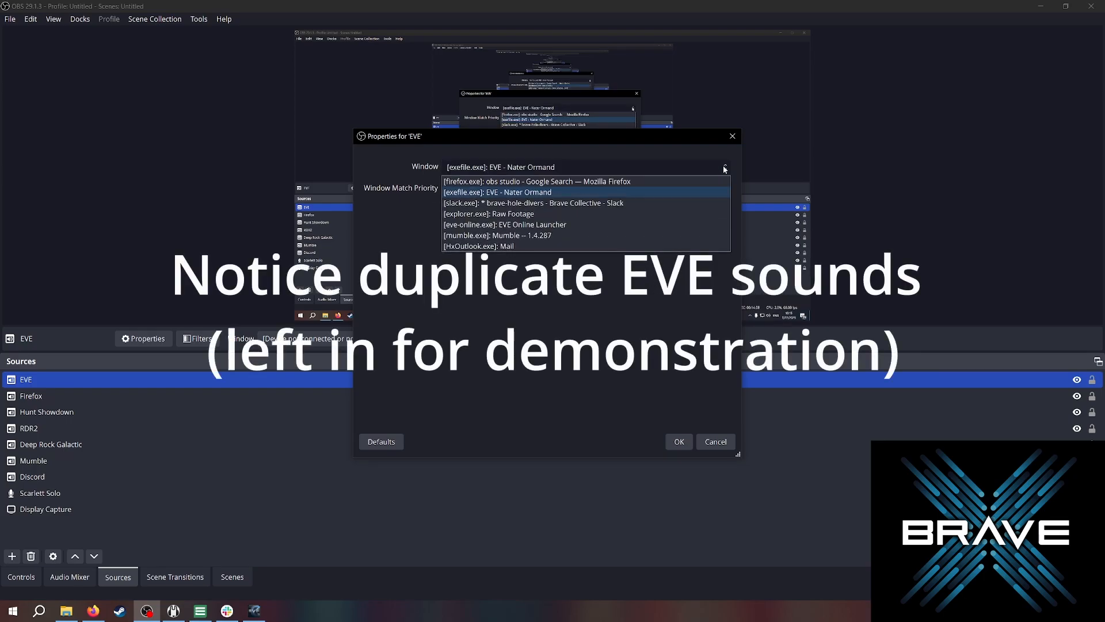
click(547, 192)
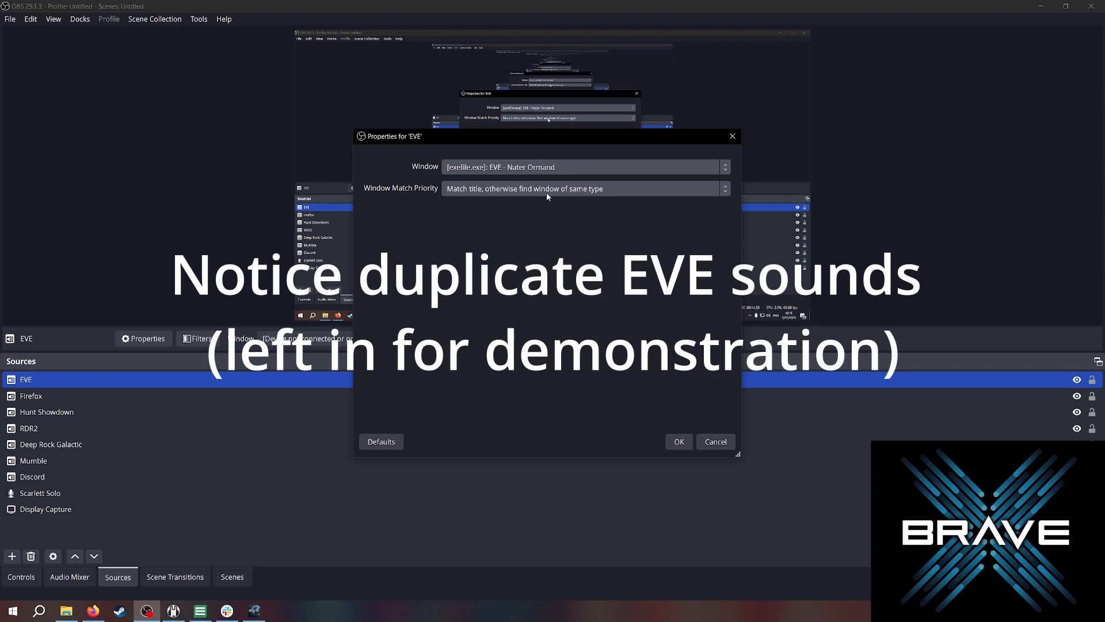
click(680, 442)
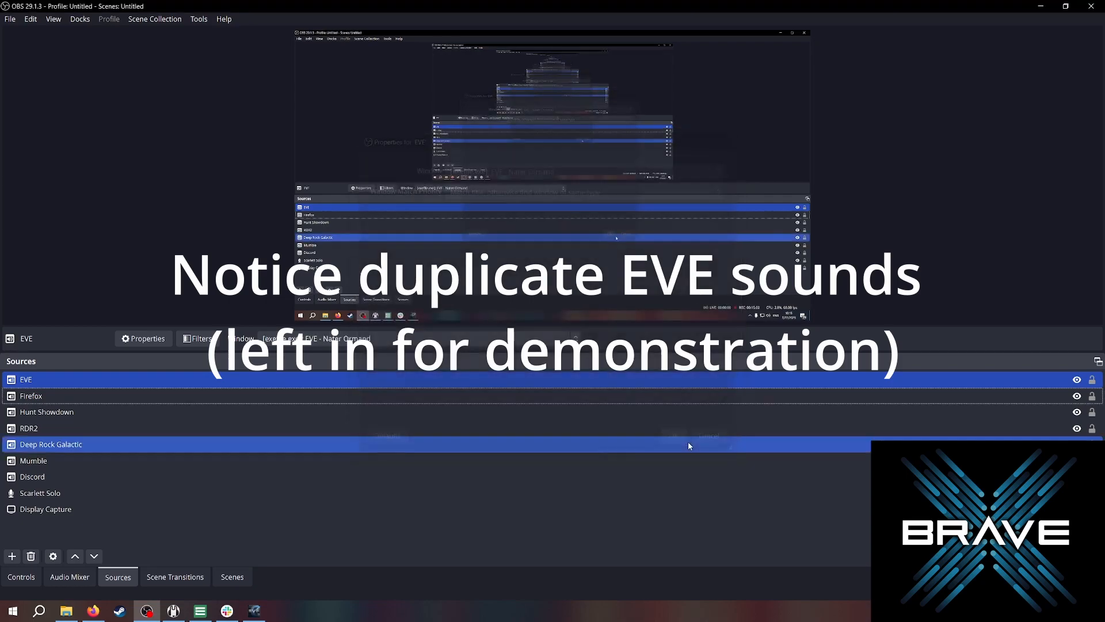
In Advanced Audio Properties, toggle tracks 1 through 5 for the EVE source, then close the dialog.
click(83, 578)
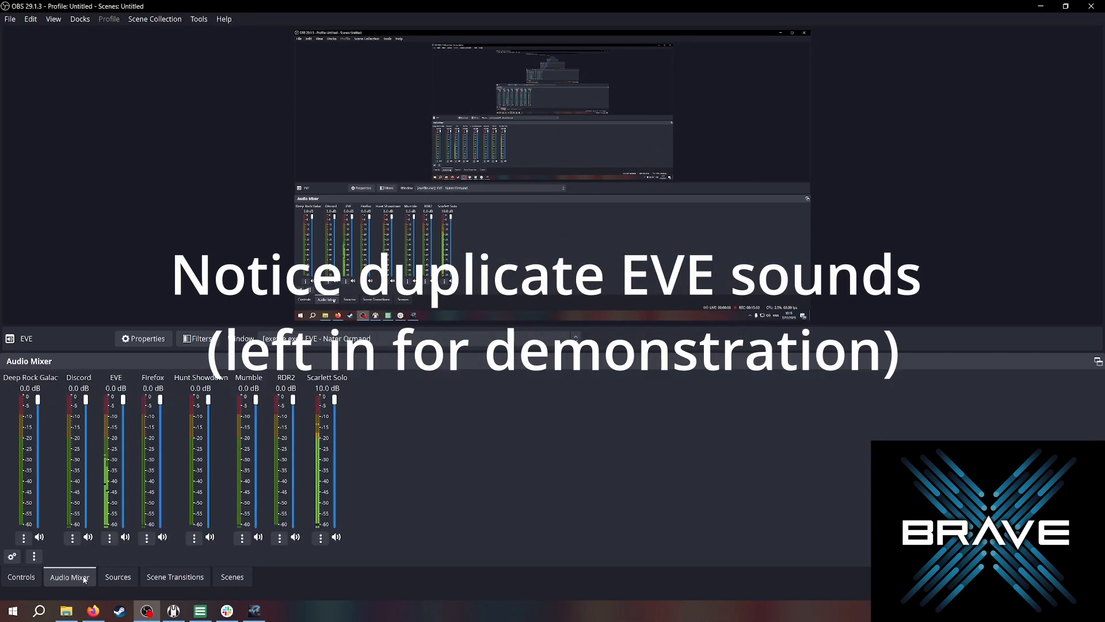
click(12, 556)
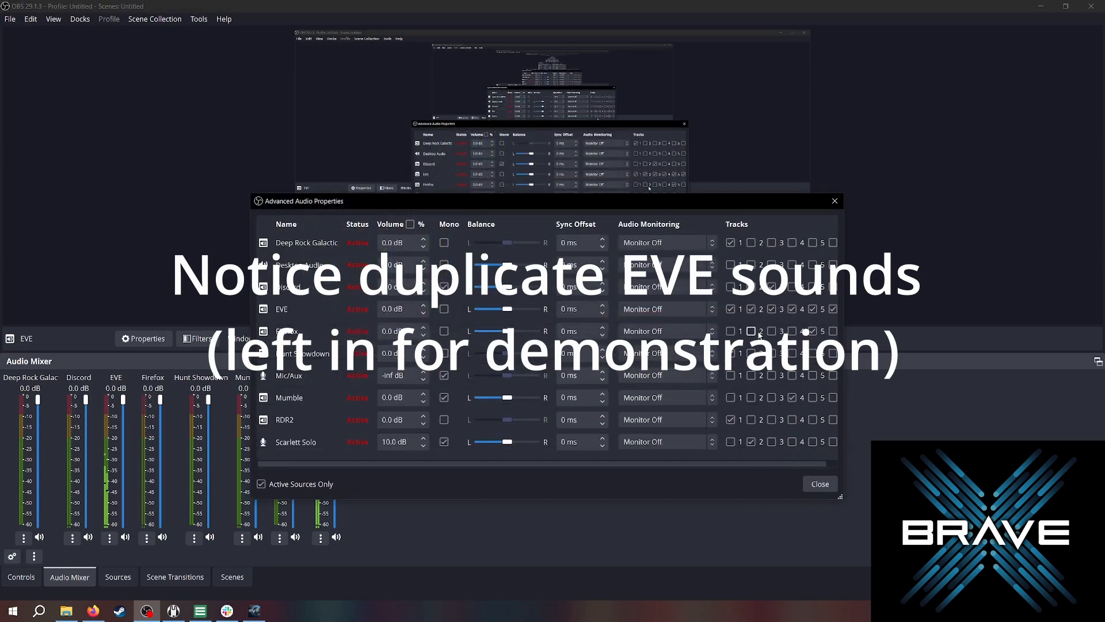
click(752, 310)
click(772, 309)
click(792, 309)
click(813, 309)
click(833, 309)
click(820, 484)
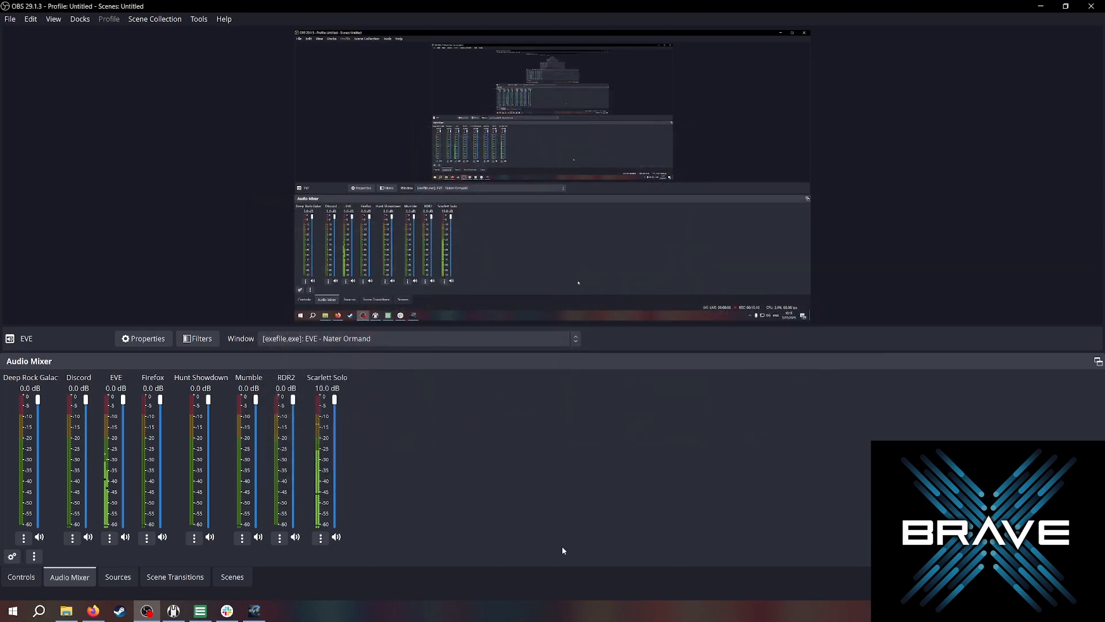
Go through the sources in the Sources list, selecting each to review its settings.
click(119, 577)
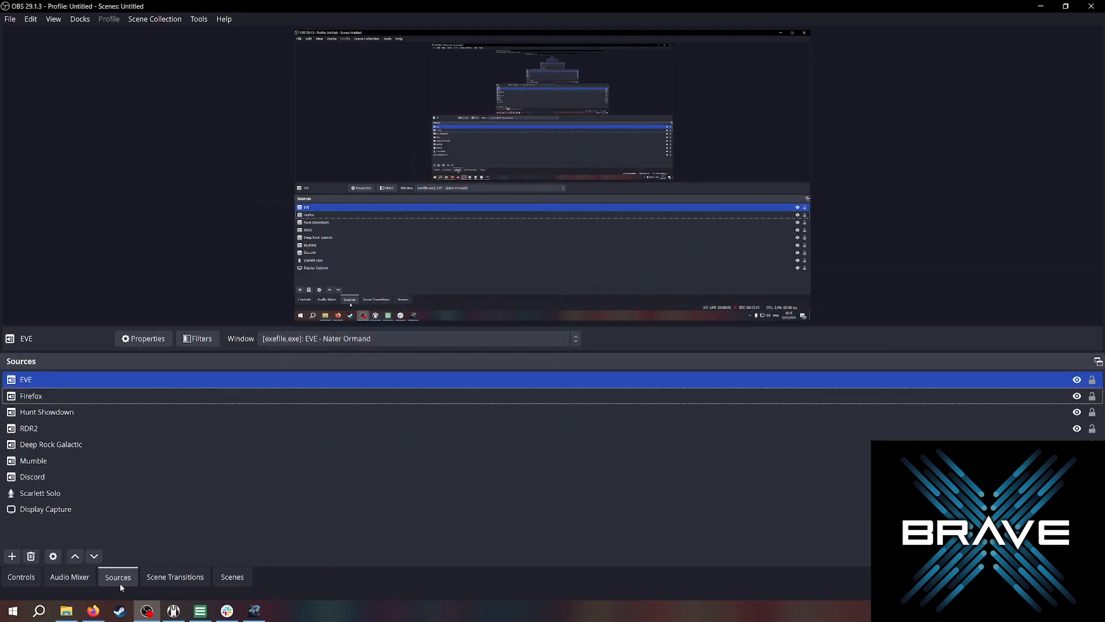
click(136, 527)
click(64, 398)
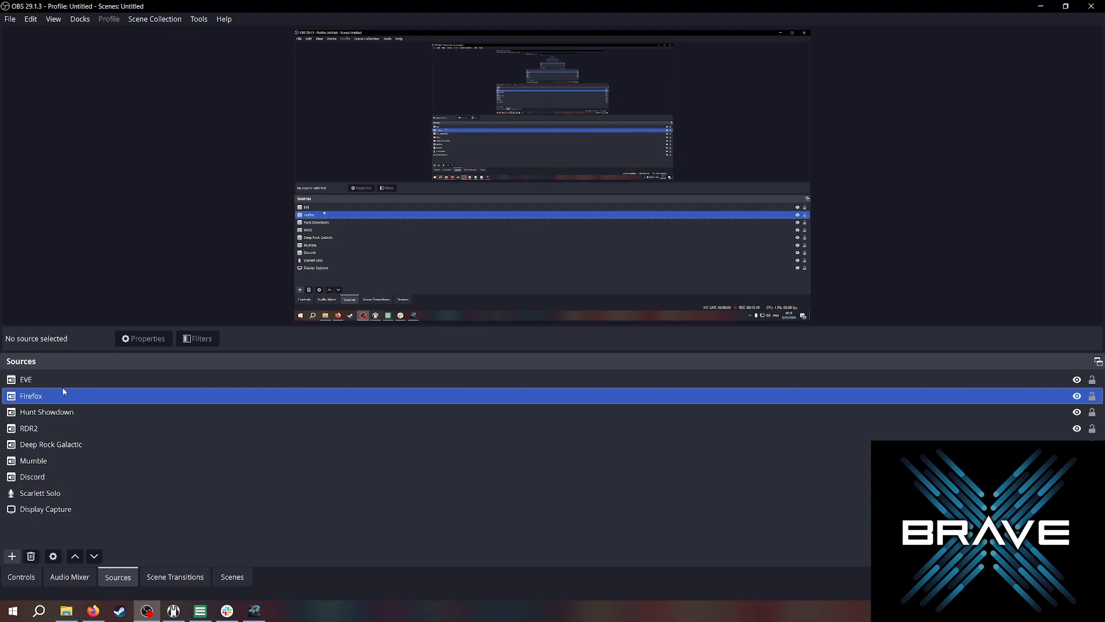
click(199, 482)
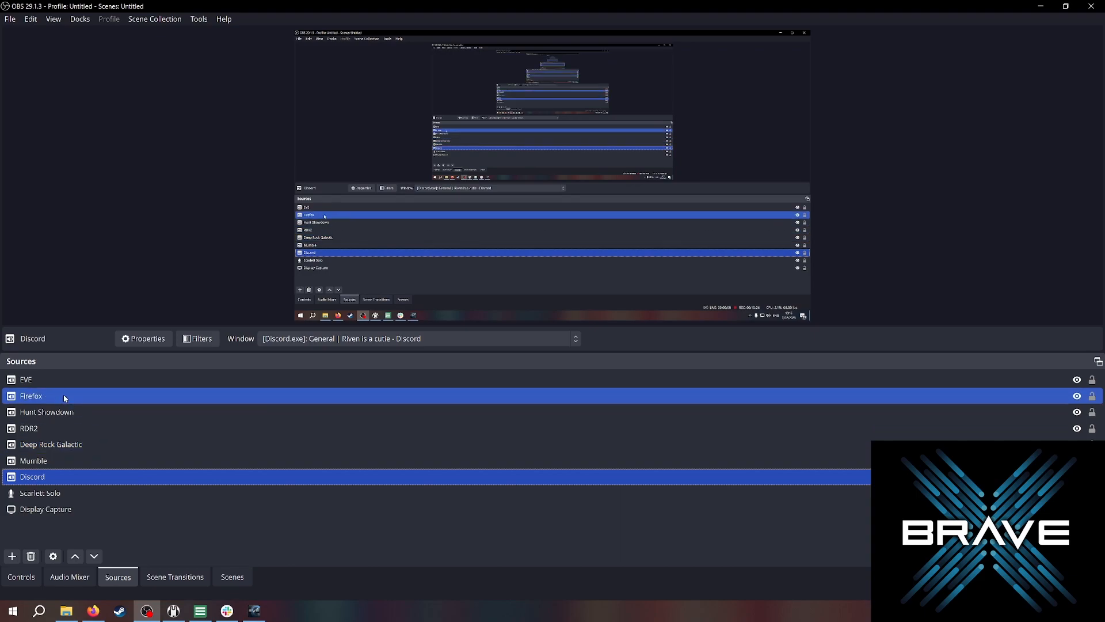
click(65, 384)
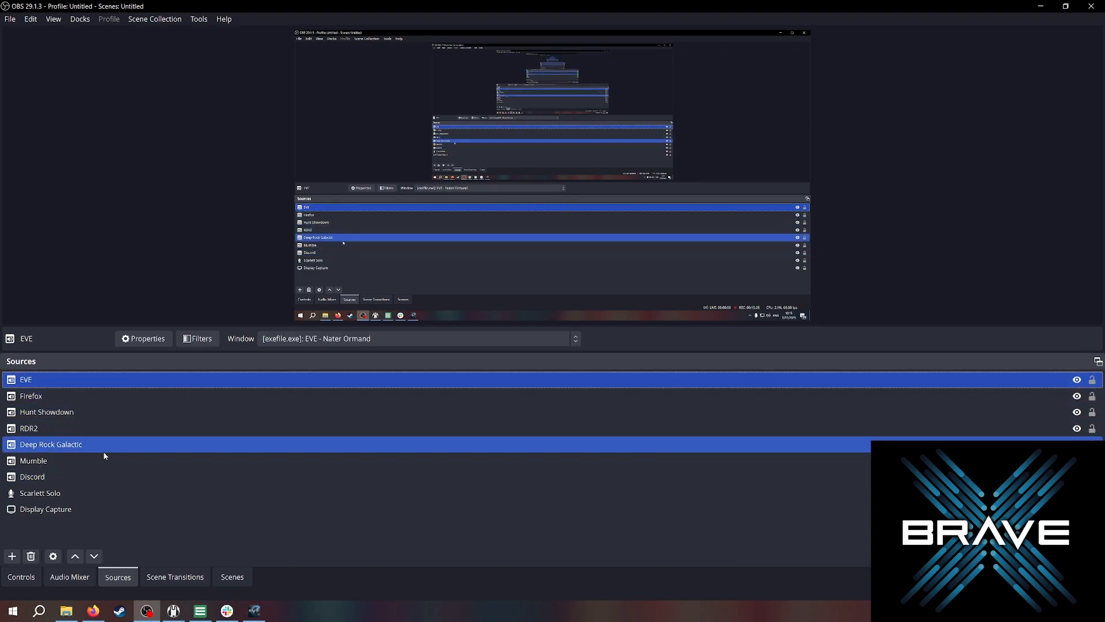
click(89, 459)
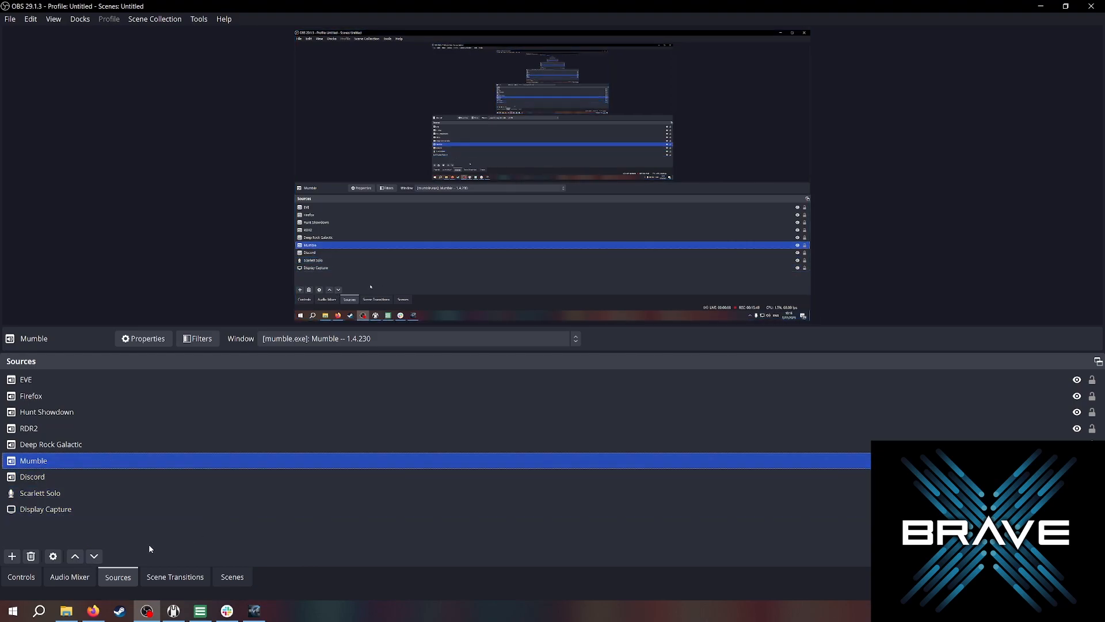
click(12, 556)
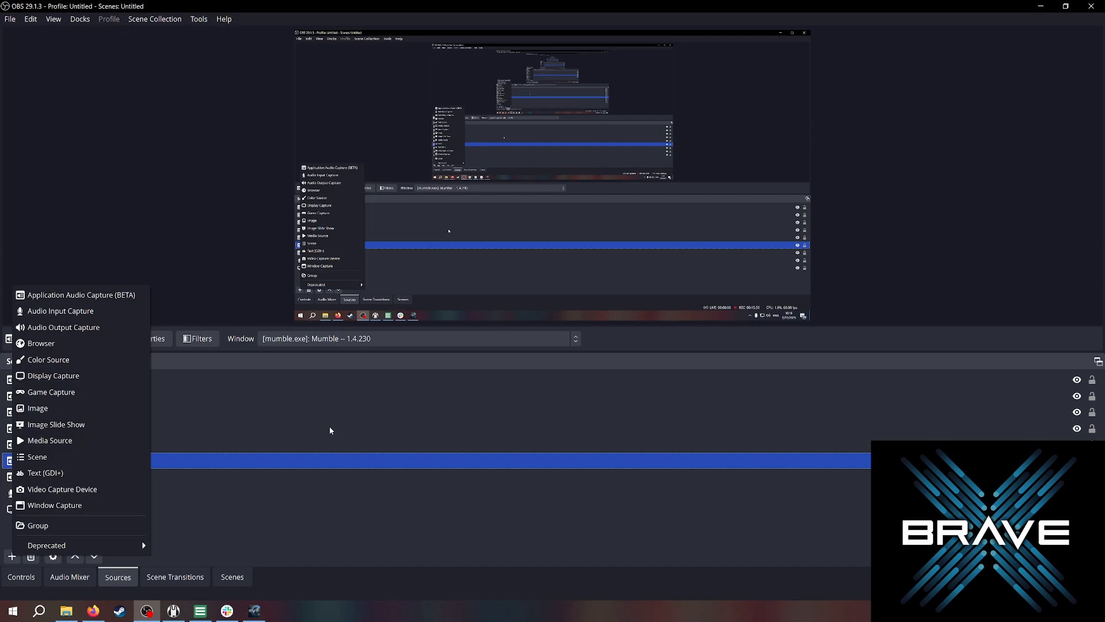
click(332, 535)
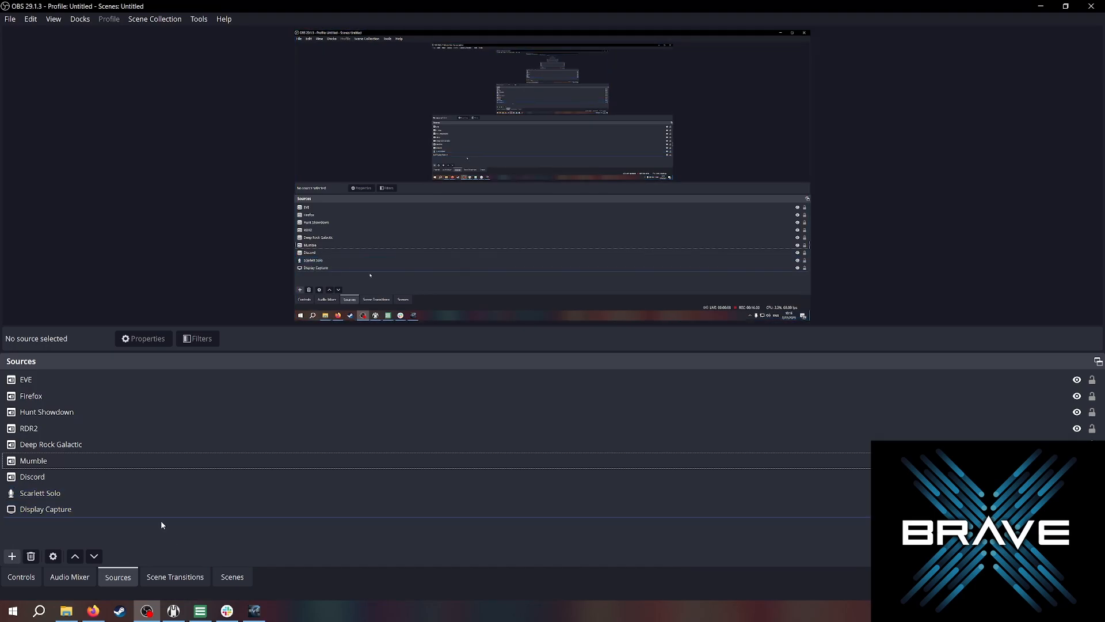
Mute and unmute the EVE channel in the Audio Mixer.
click(70, 577)
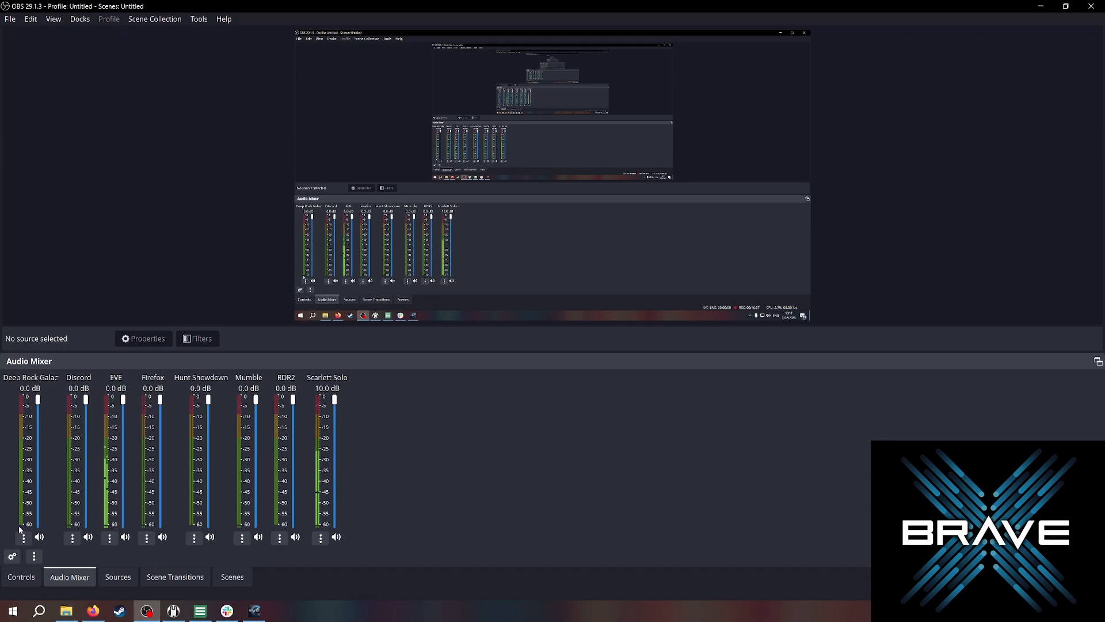
click(125, 538)
click(125, 537)
Open the Windows Volume Mixer and examine the application volume levels, then close it.
right_click(1017, 613)
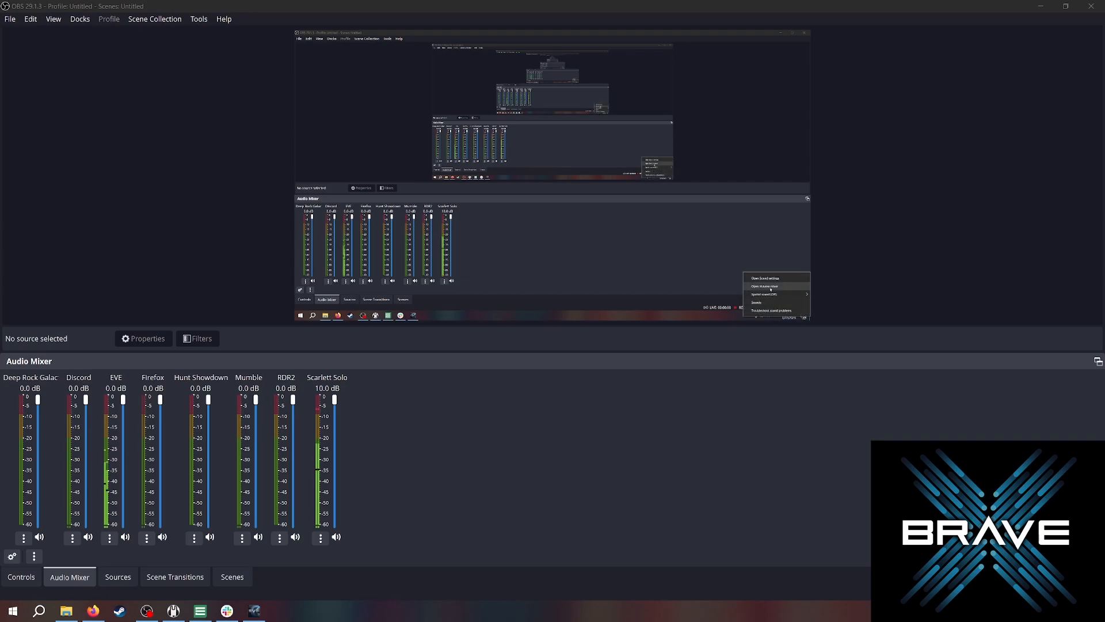
click(1014, 553)
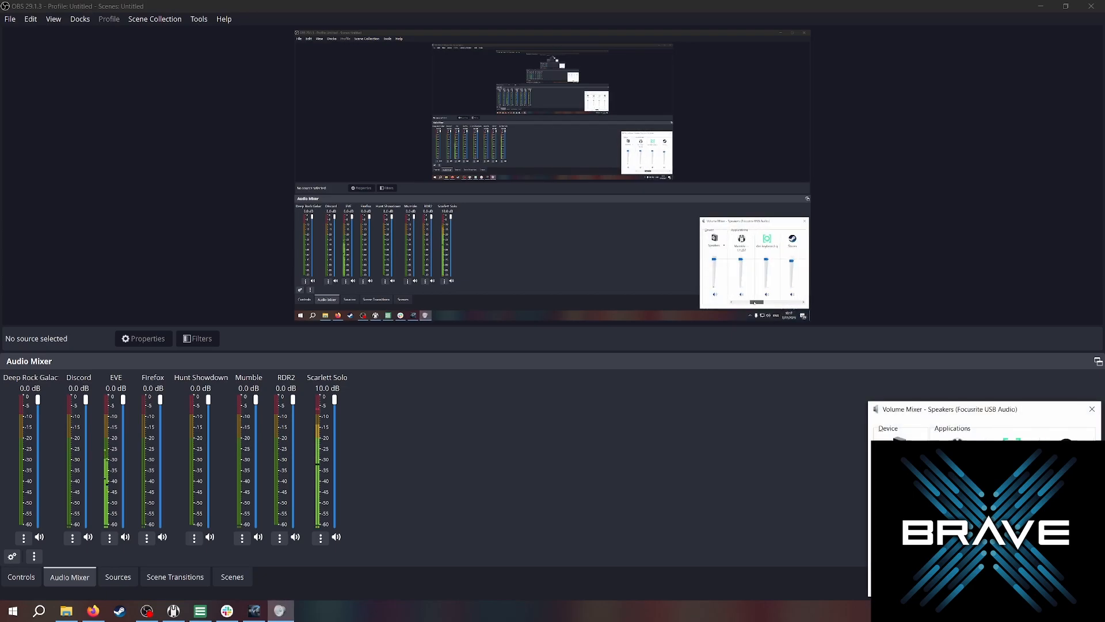
drag(978, 591, 1037, 596)
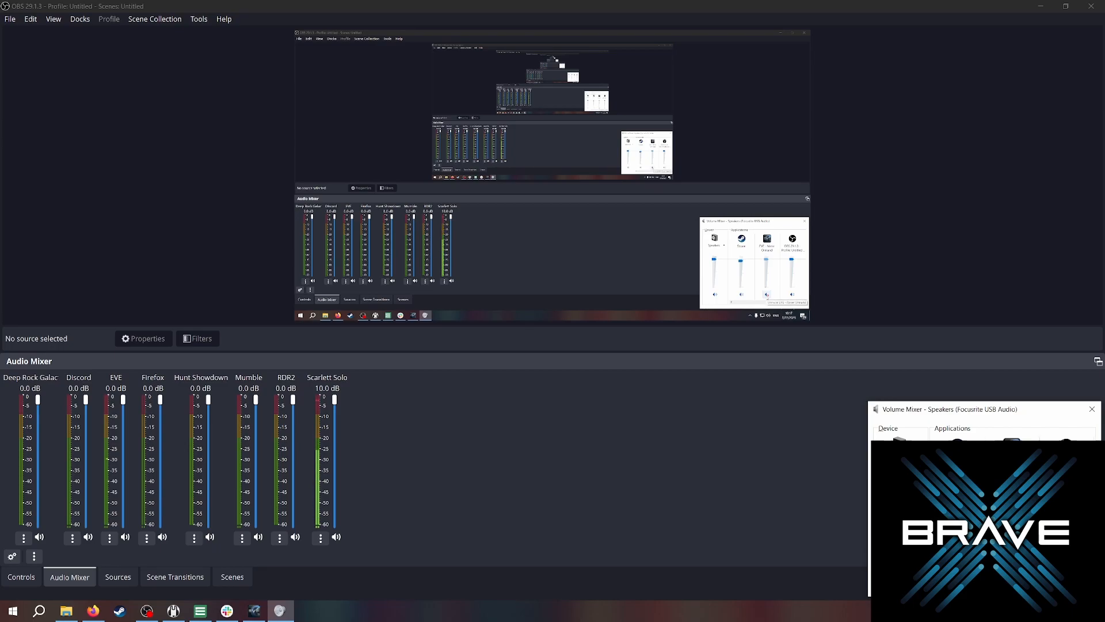
click(1011, 567)
click(770, 486)
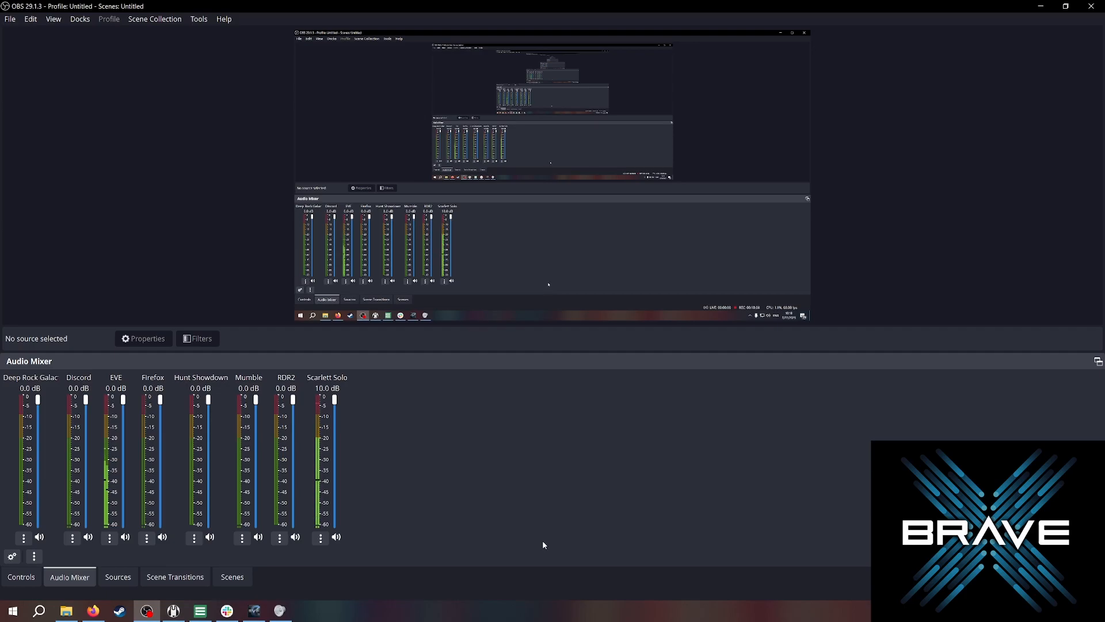
Open Settings and review the Output recording settings, then cancel the dialog.
click(33, 577)
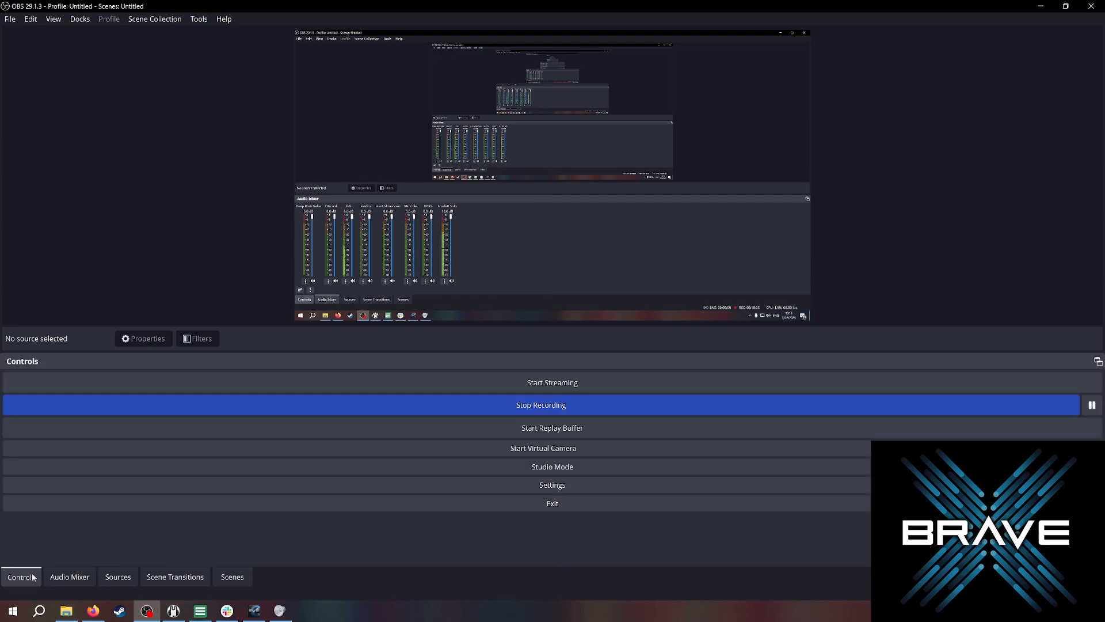
click(565, 489)
click(345, 161)
click(463, 141)
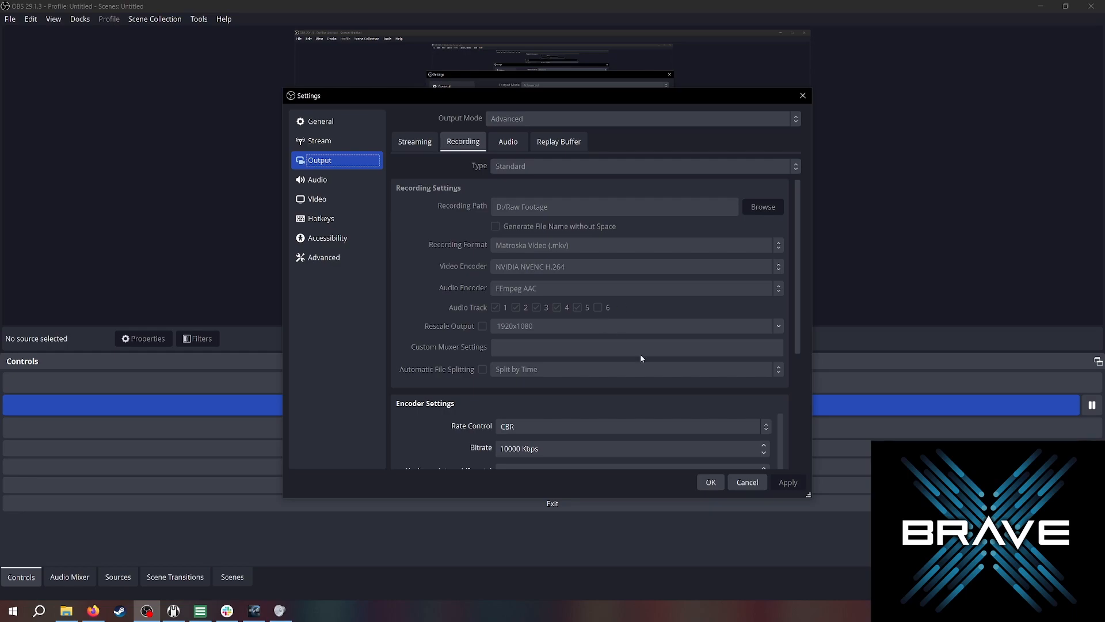
click(751, 487)
Open Advanced Audio Properties from the Audio Mixer and resize it to review each source's track assignments.
click(82, 575)
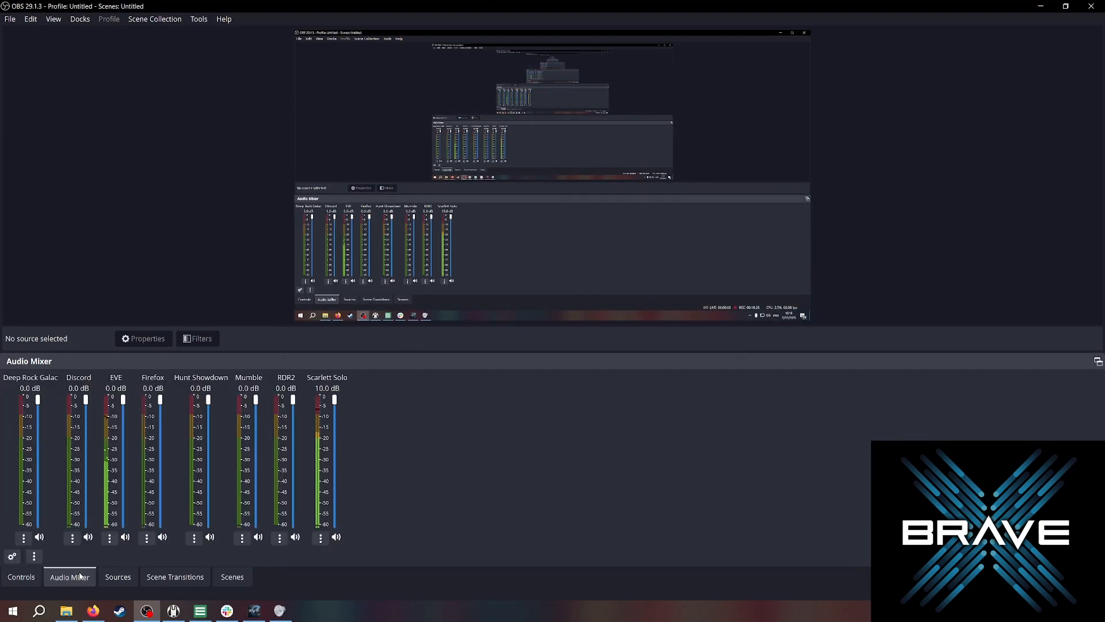
click(14, 558)
drag(843, 392, 900, 600)
drag(655, 206, 615, 95)
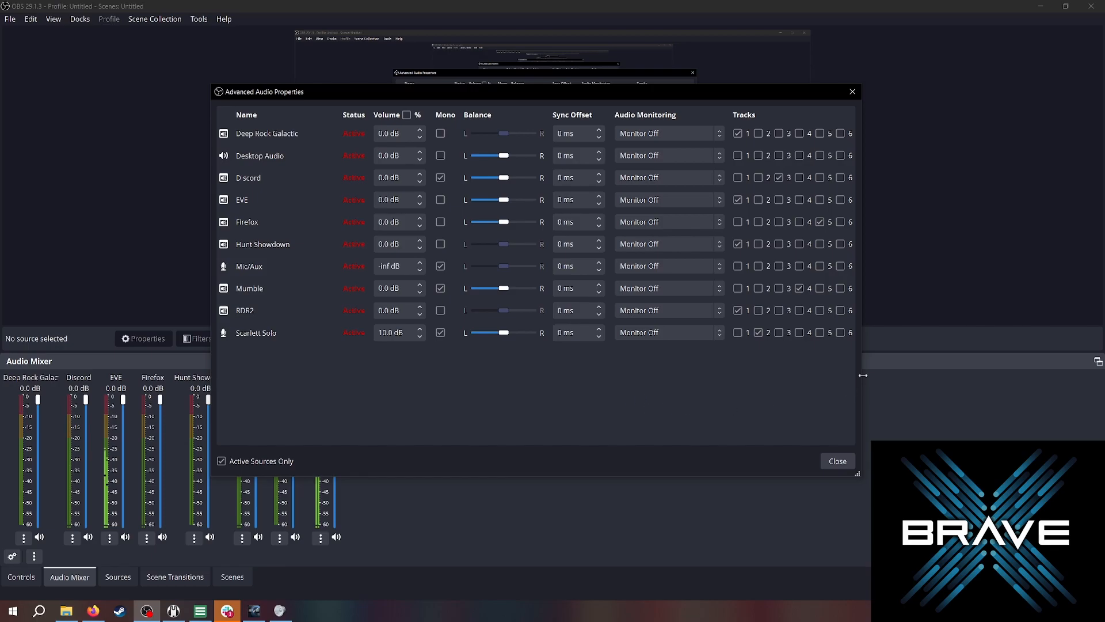
drag(863, 375, 874, 376)
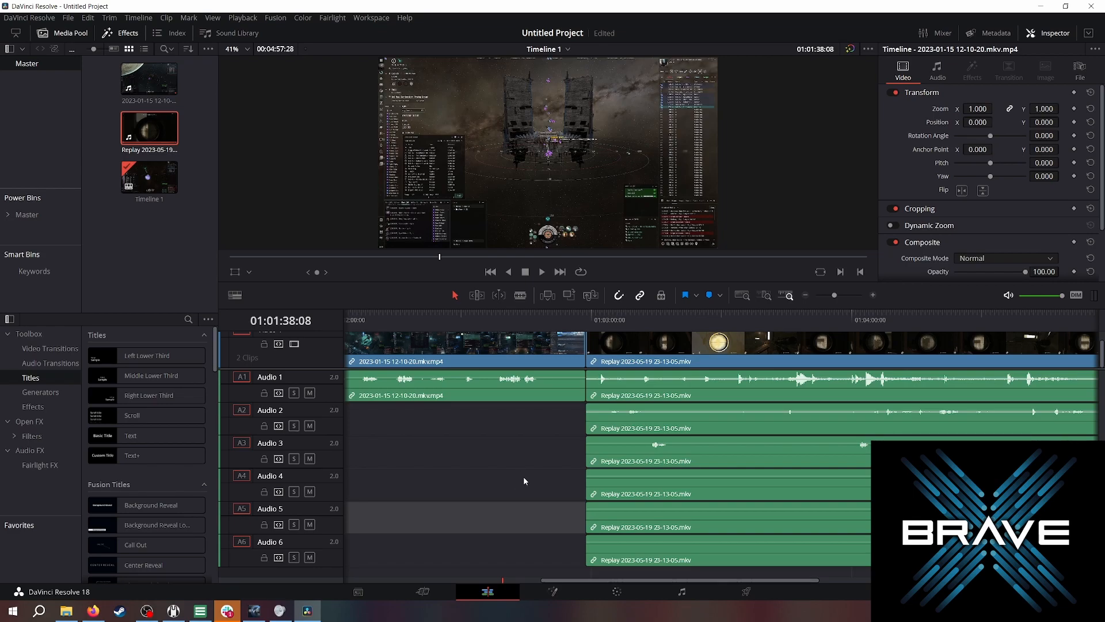
Switch to DaVinci Resolve and scrub the timeline across the recorded clips.
click(543, 321)
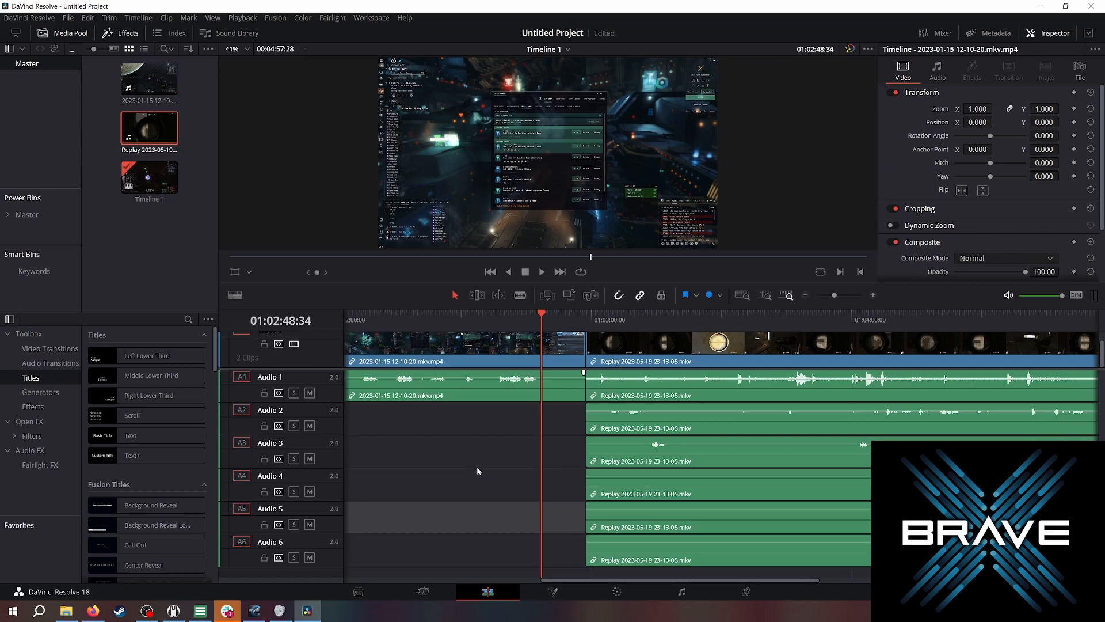
click(440, 390)
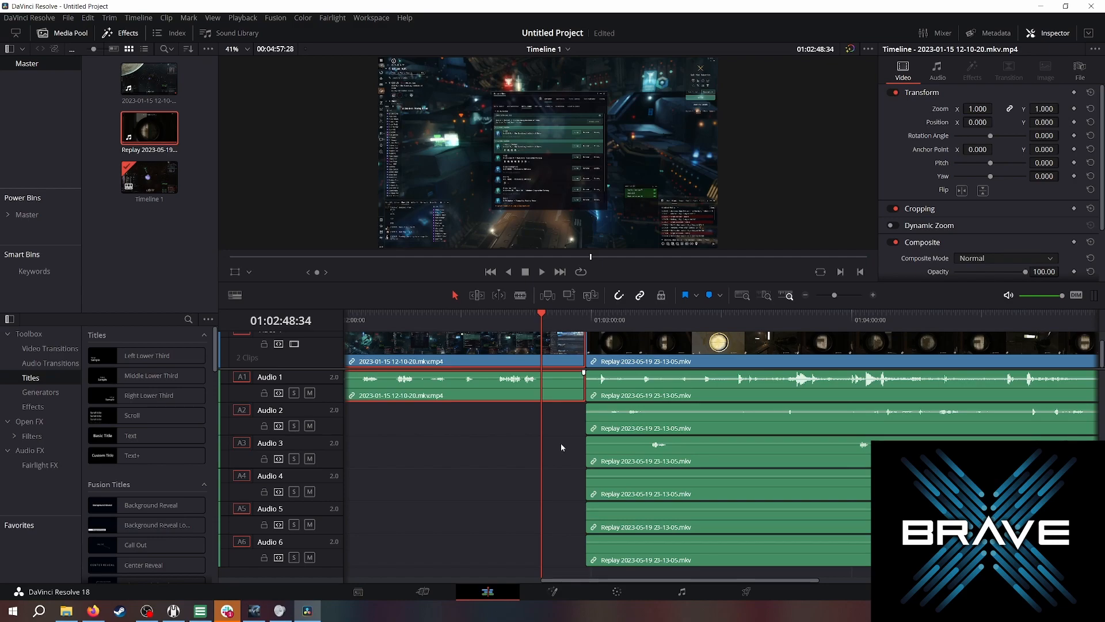
click(604, 318)
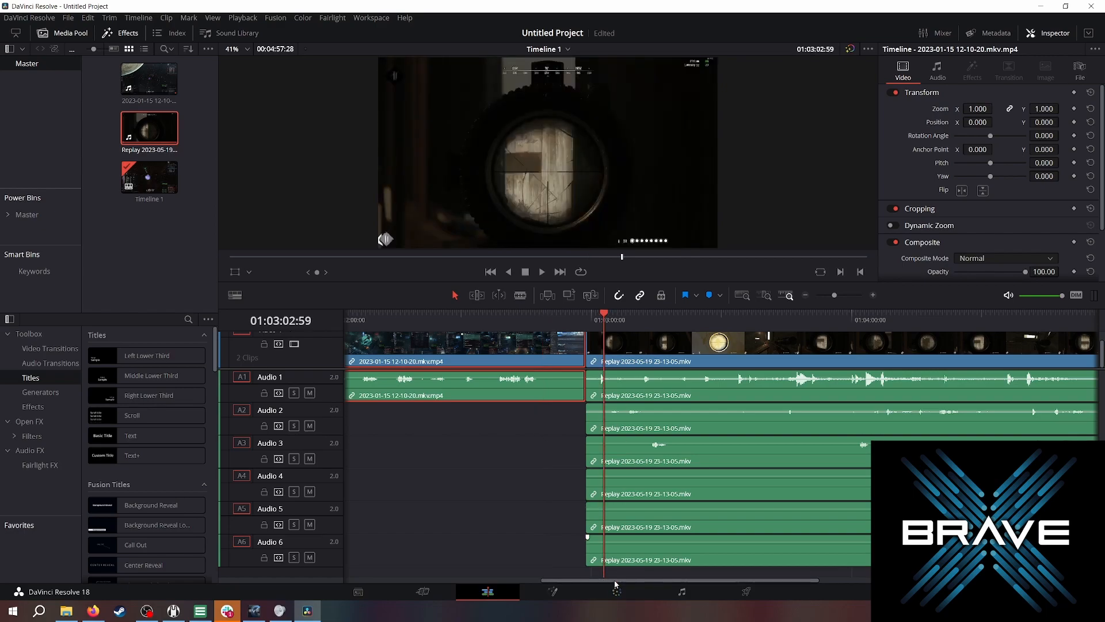
drag(616, 583, 638, 585)
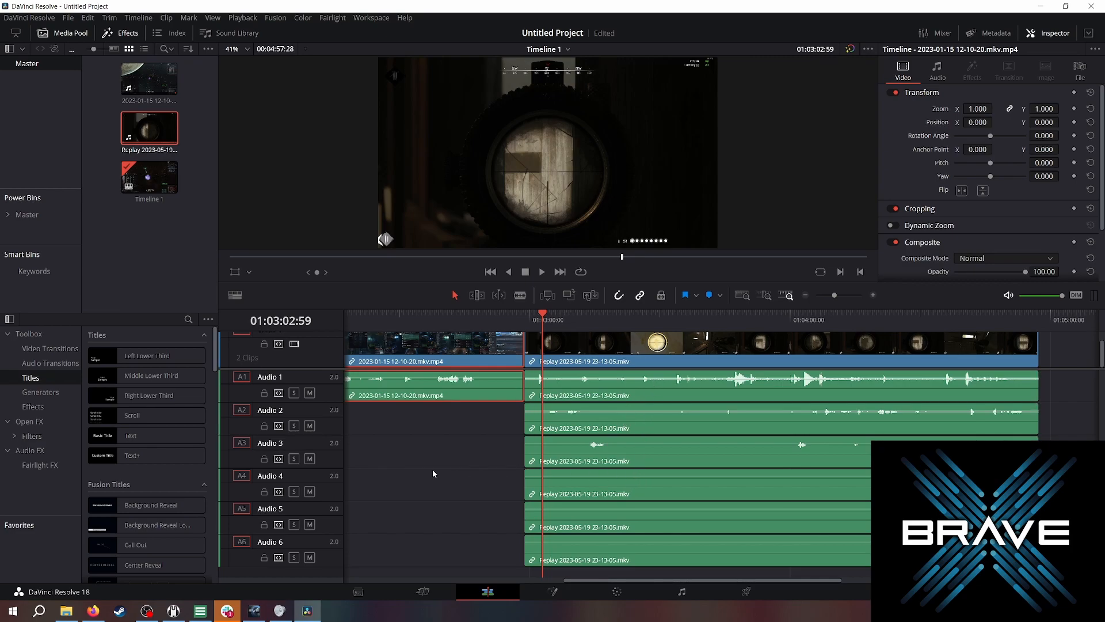
Unlink the Replay clip's video from its audio tracks.
click(579, 389)
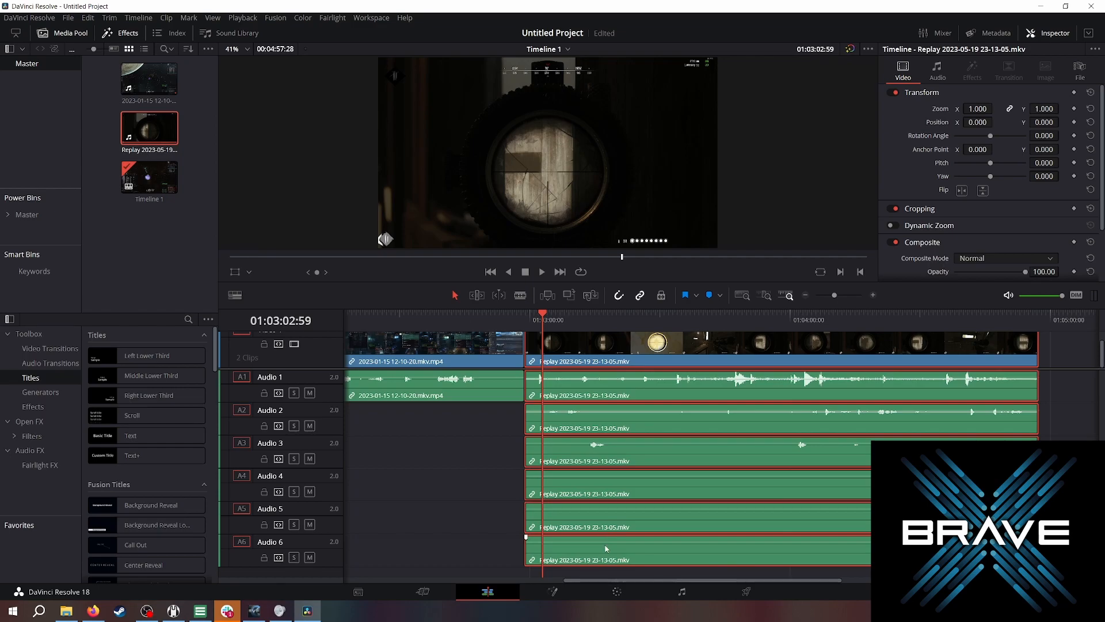
right_click(582, 453)
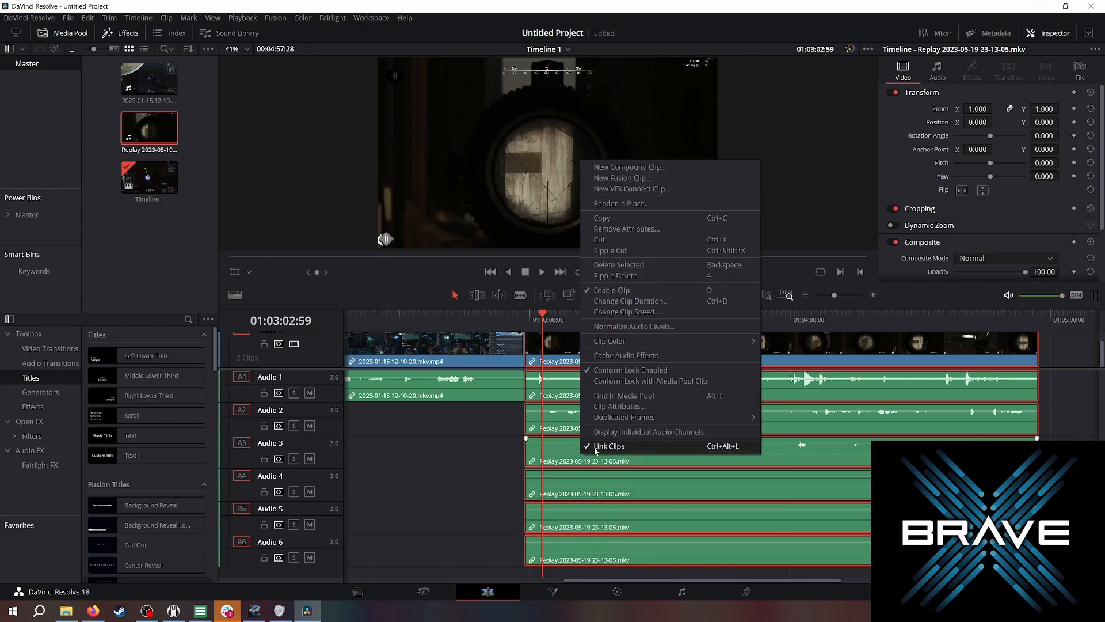
click(599, 447)
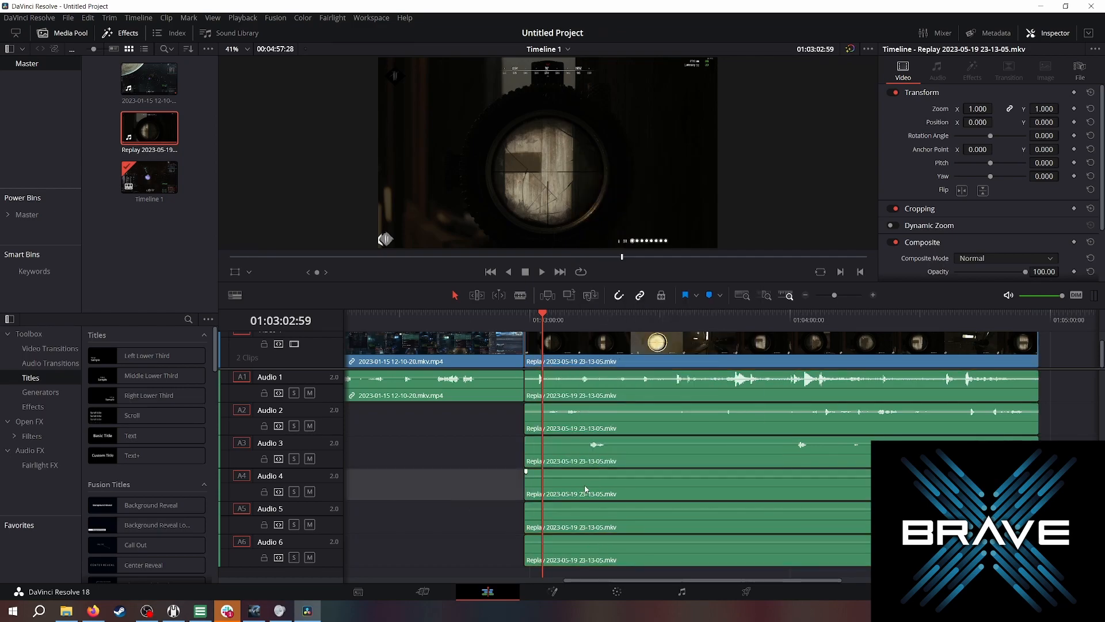
Delete the Replay clip's audio on tracks Audio 4, Audio 5 and Audio 6.
click(583, 486)
ctrl+click(581, 530)
ctrl+click(582, 551)
right_click(583, 550)
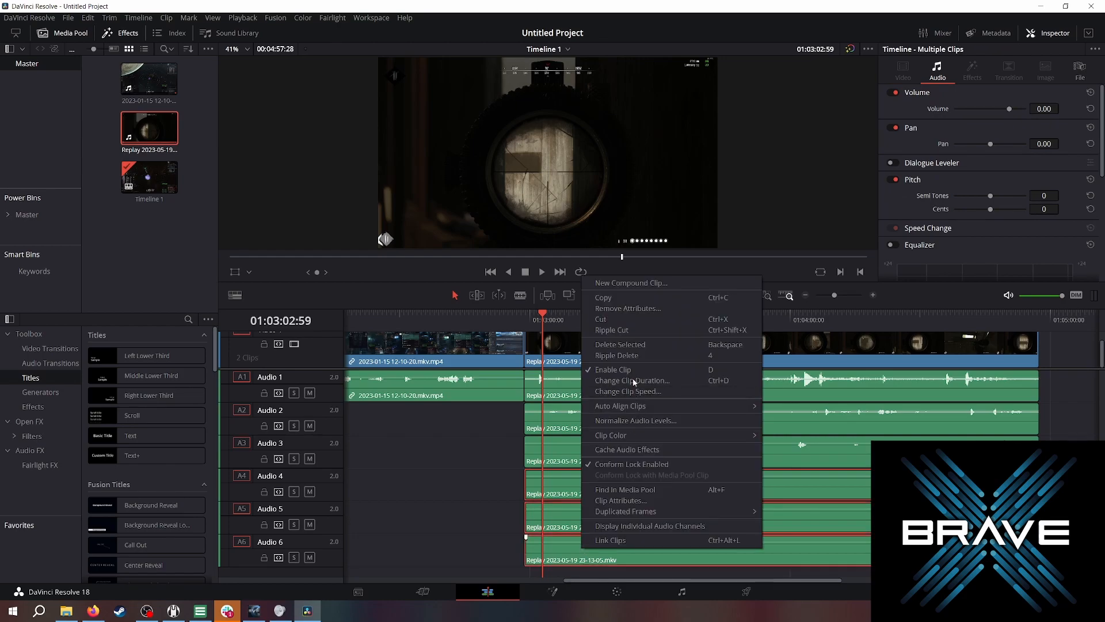
click(620, 345)
Relink the Replay clip's video with its audio on tracks Audio 1 to Audio 3.
click(613, 452)
ctrl+click(630, 419)
ctrl+click(629, 398)
right_click(626, 366)
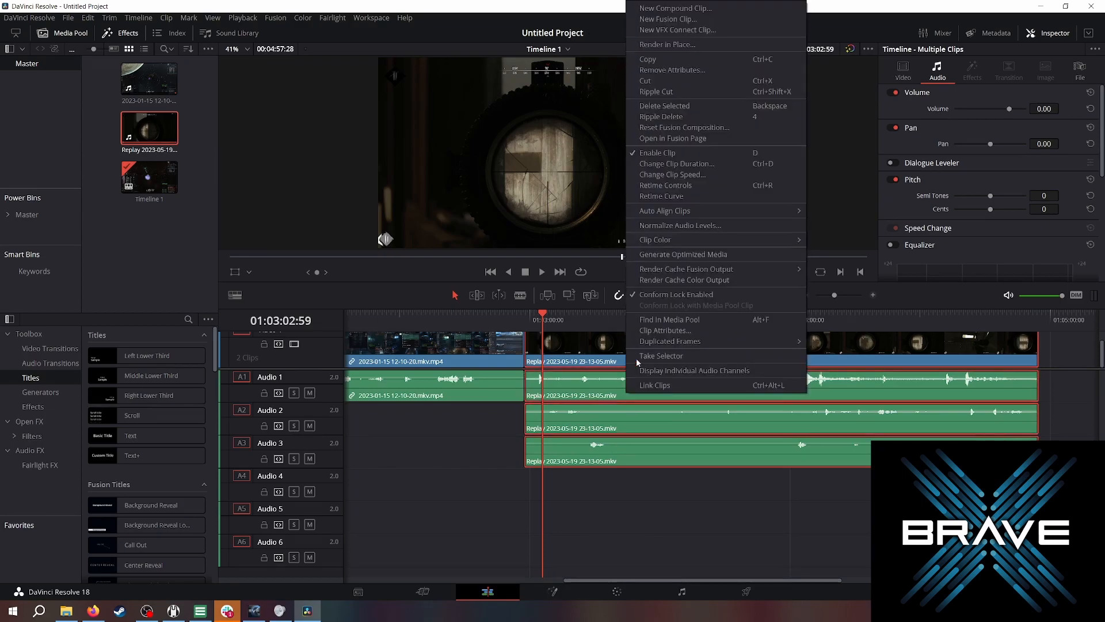
click(662, 387)
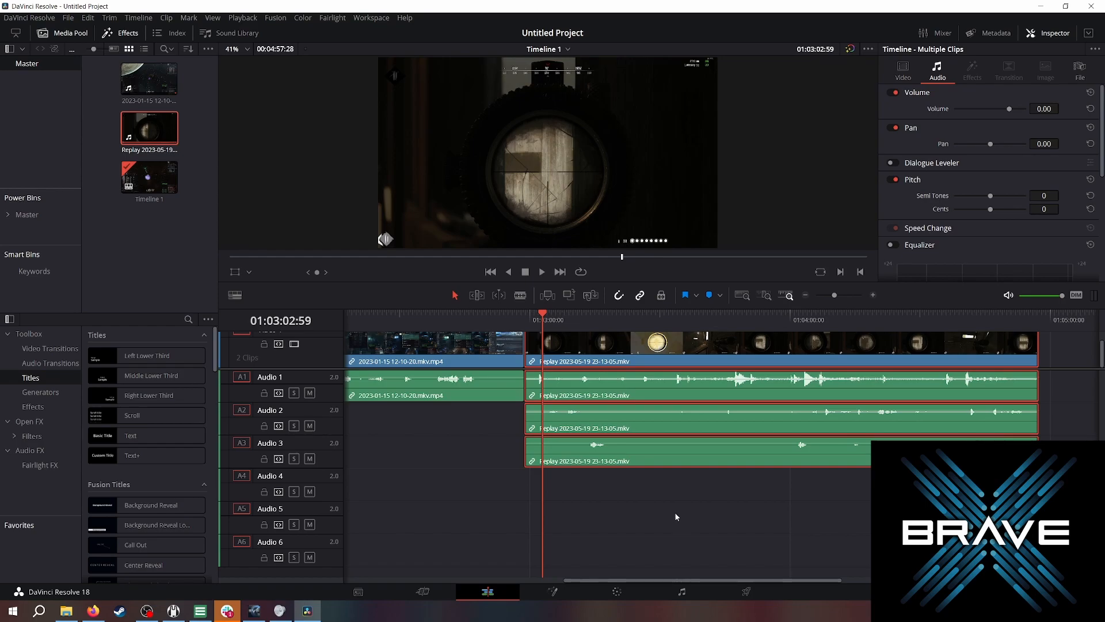
Switch to the Fairlight page and select the Audio 2 and Audio 1 tracks.
click(682, 591)
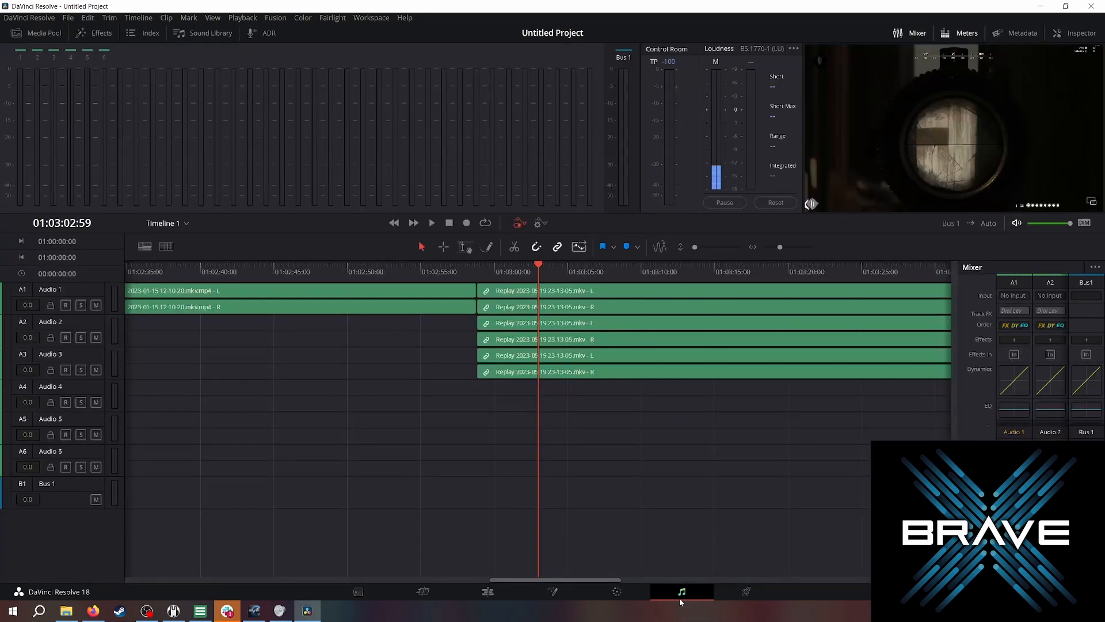
click(63, 324)
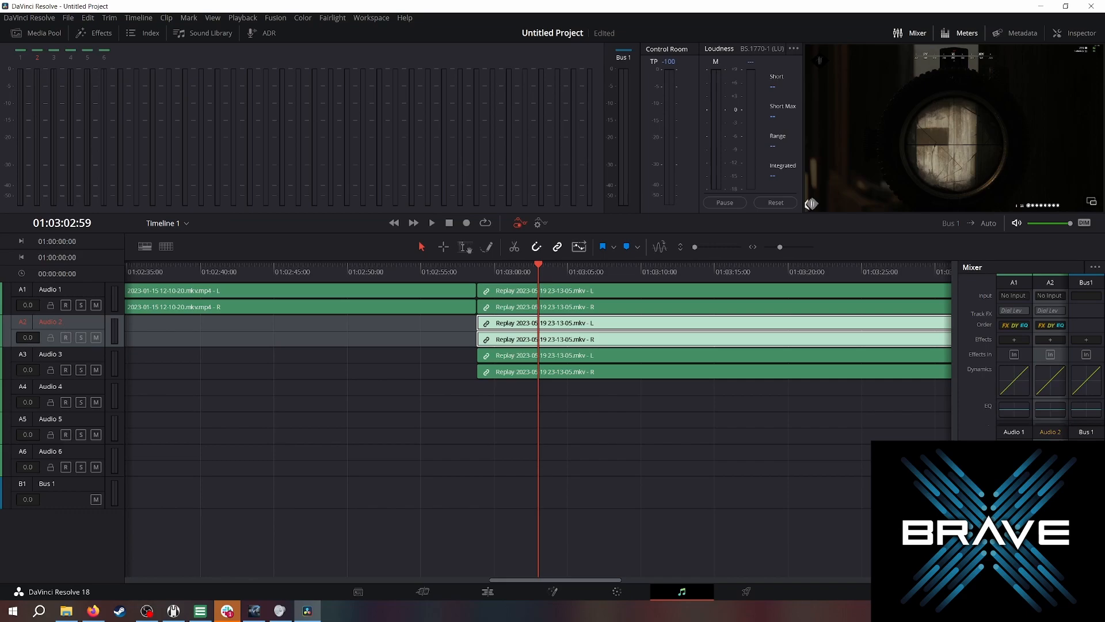
click(50, 289)
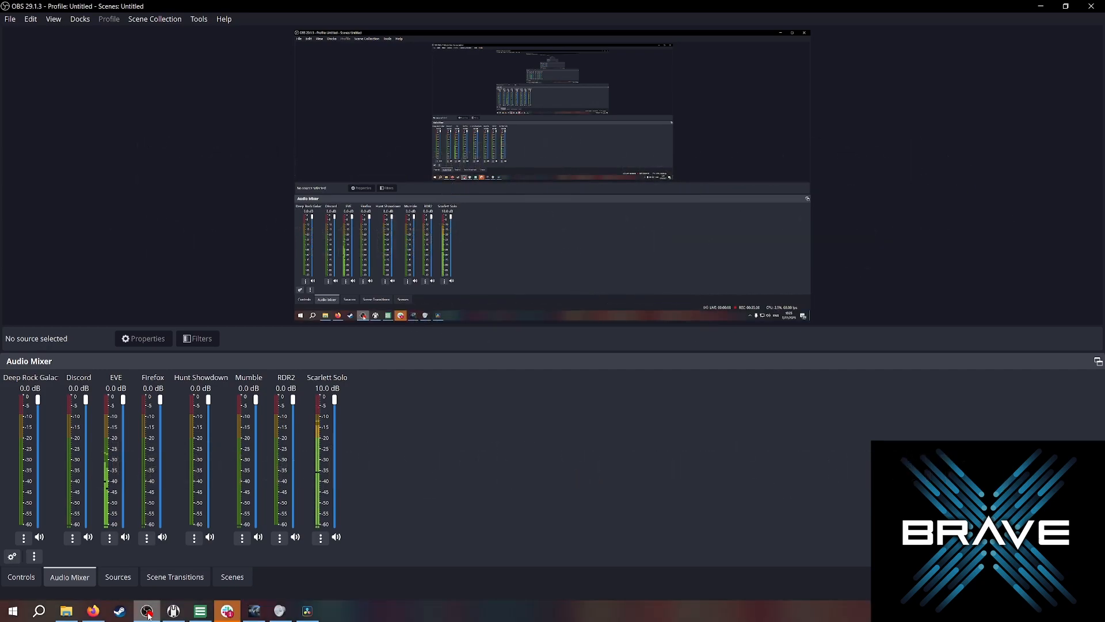
Back in OBS, review the Output recording and replay buffer settings, then close Settings with OK.
click(122, 577)
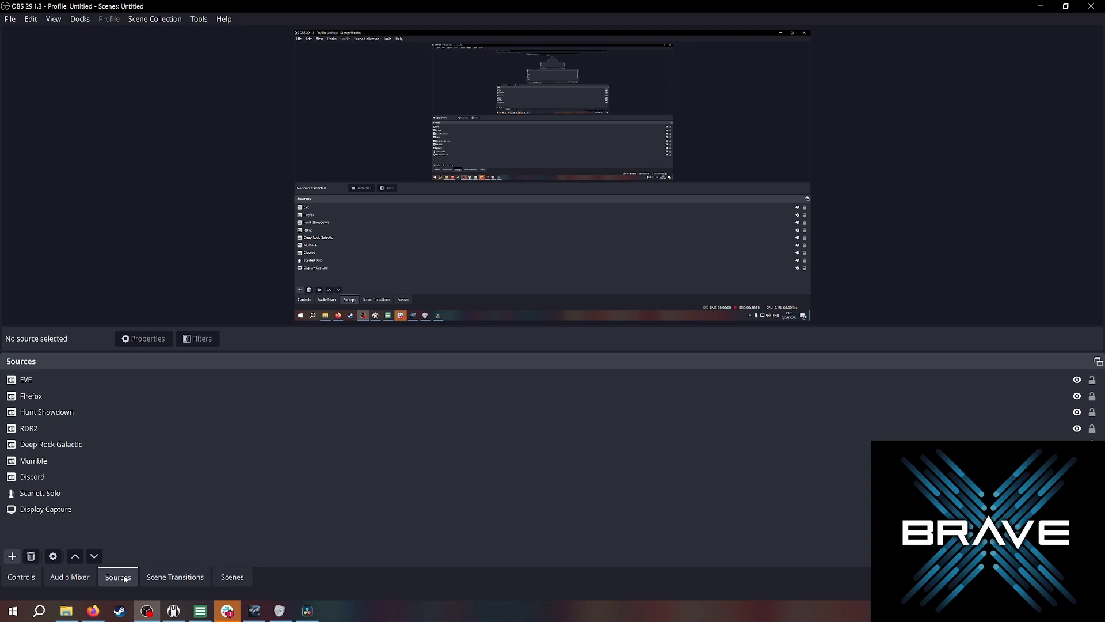
click(21, 577)
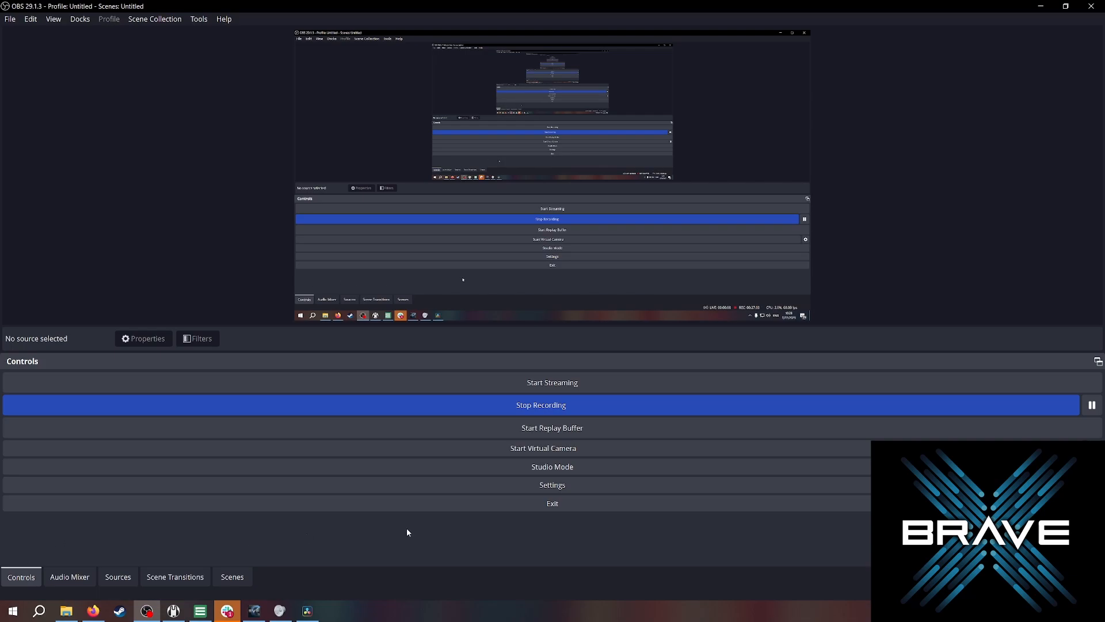
click(556, 485)
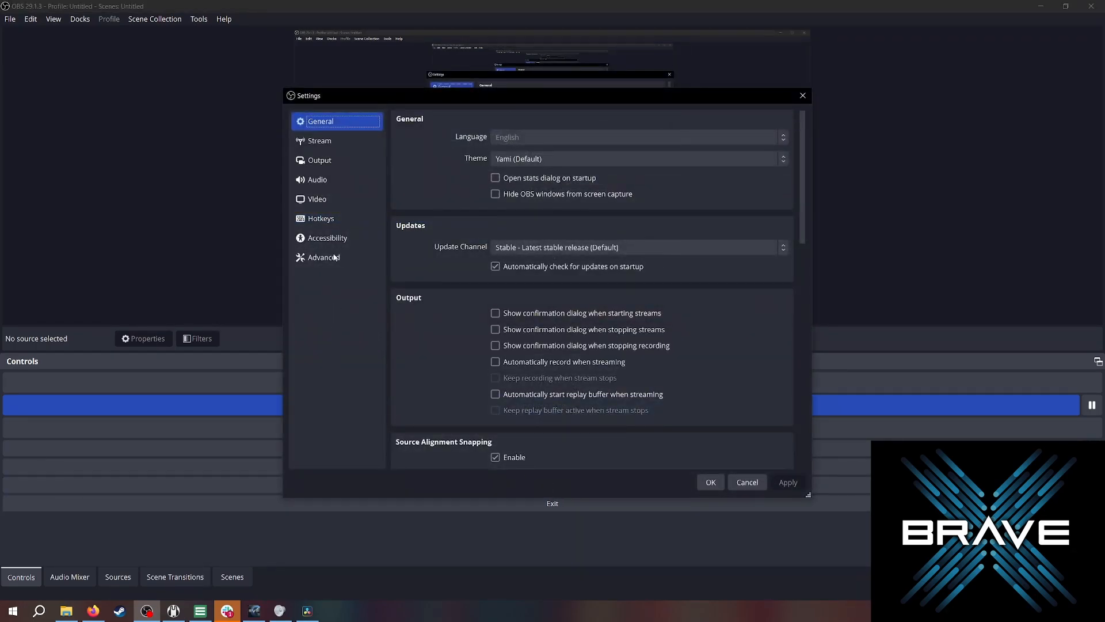
click(320, 161)
click(449, 144)
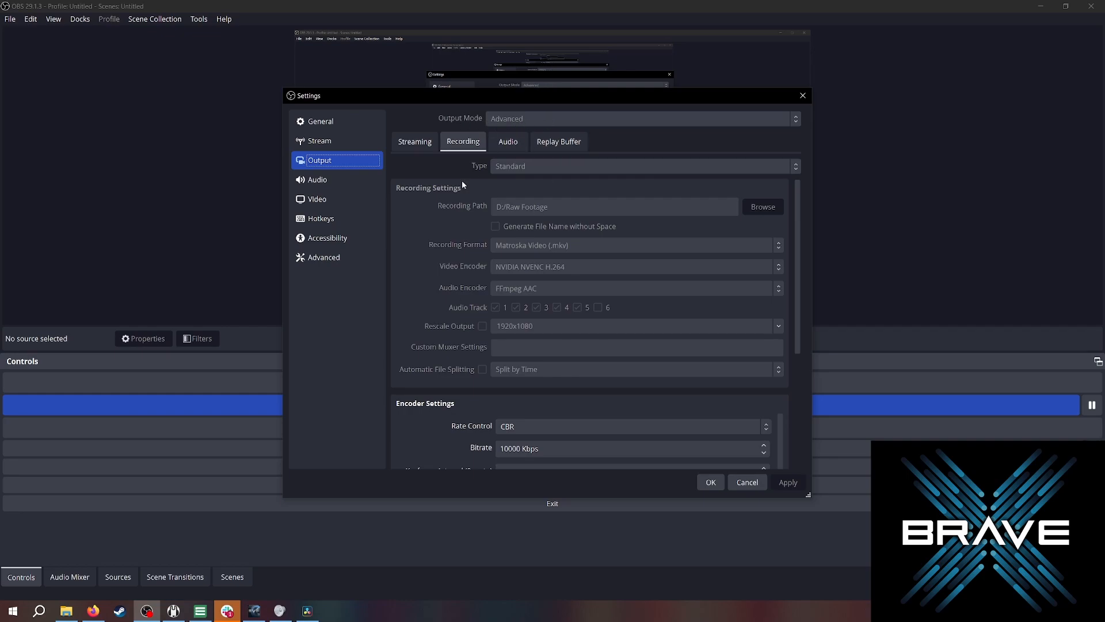
scroll(452, 288, down, 3)
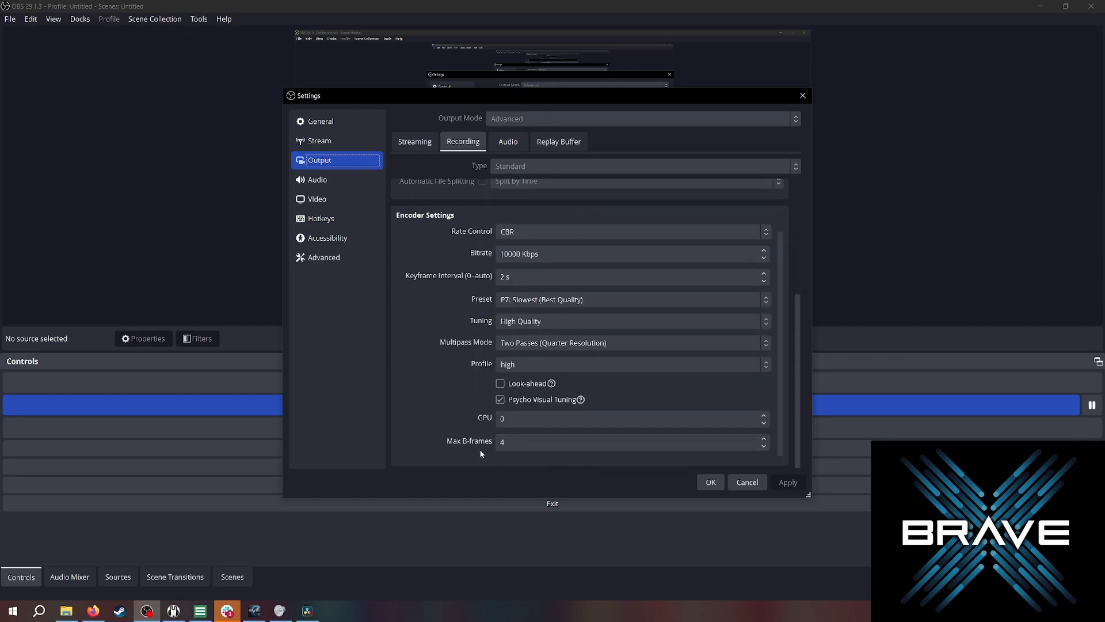
scroll(465, 447, up, 4)
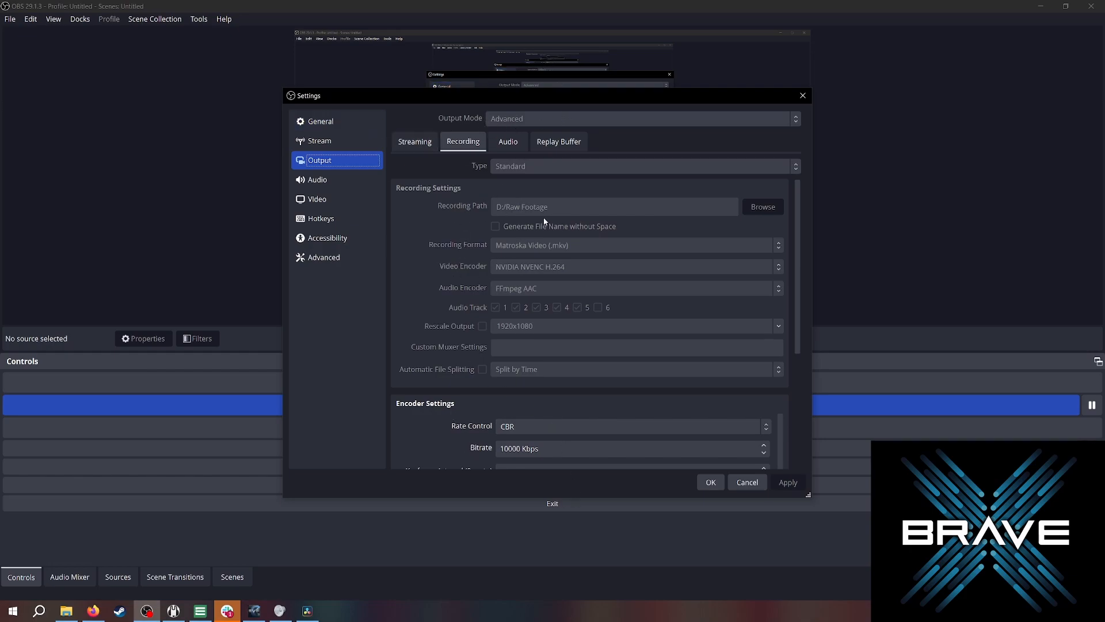
click(559, 144)
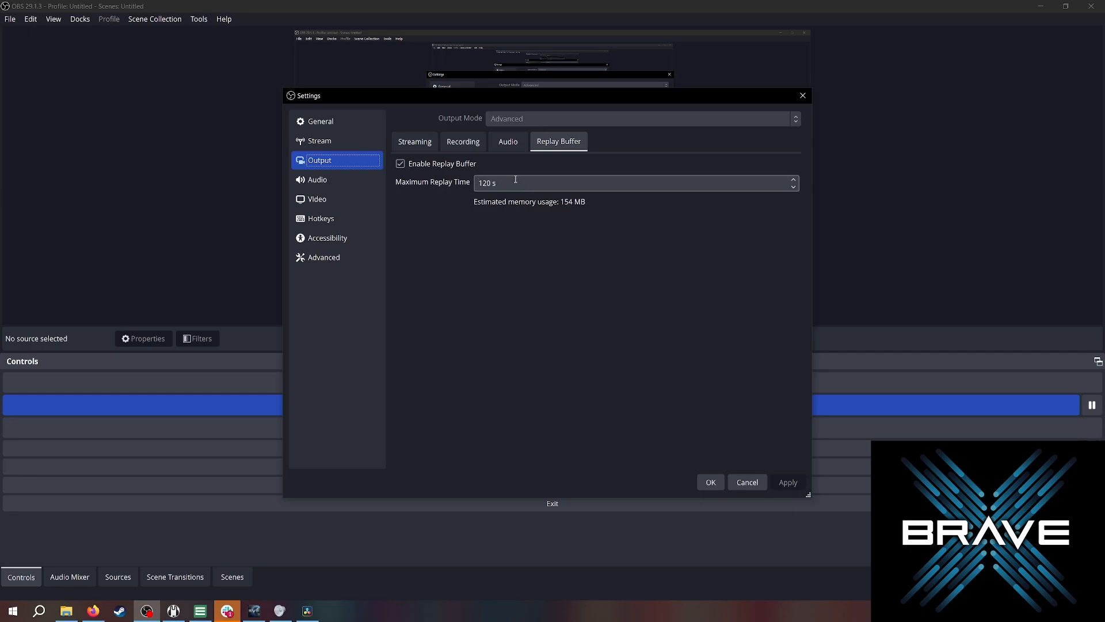
click(462, 144)
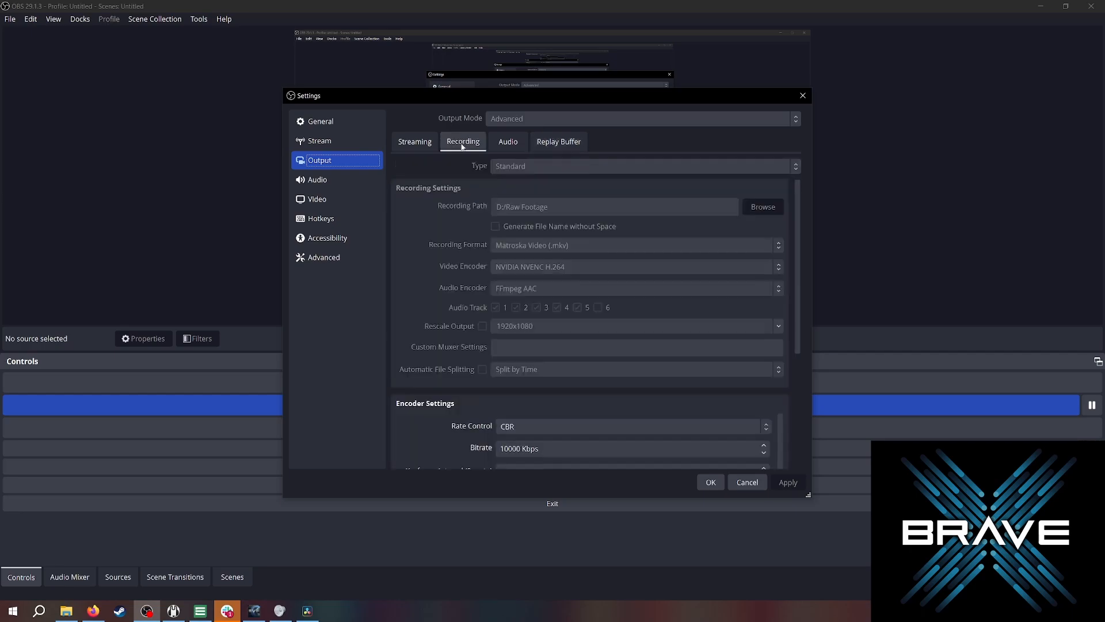
click(711, 482)
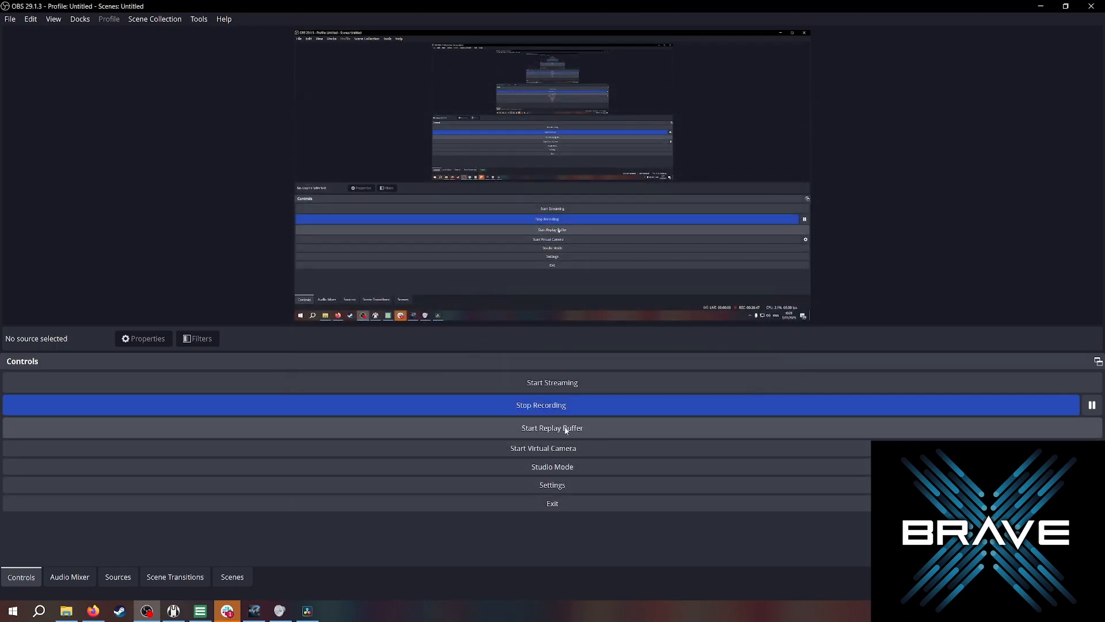
Open Settings to view the Hotkeys list, then close the dialog.
click(551, 485)
click(320, 218)
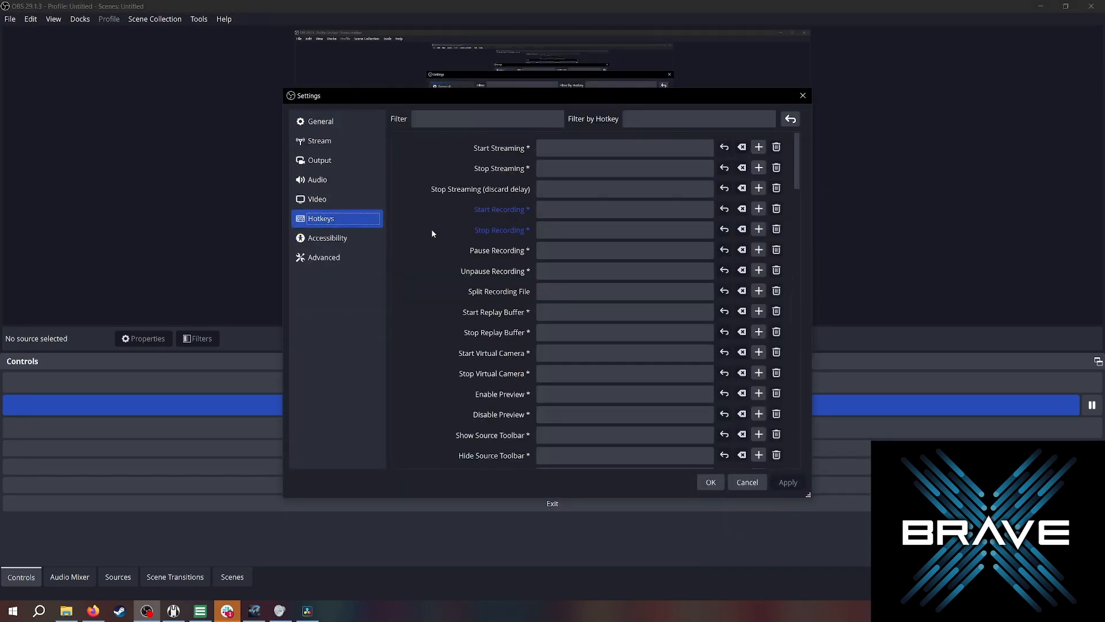
click(803, 95)
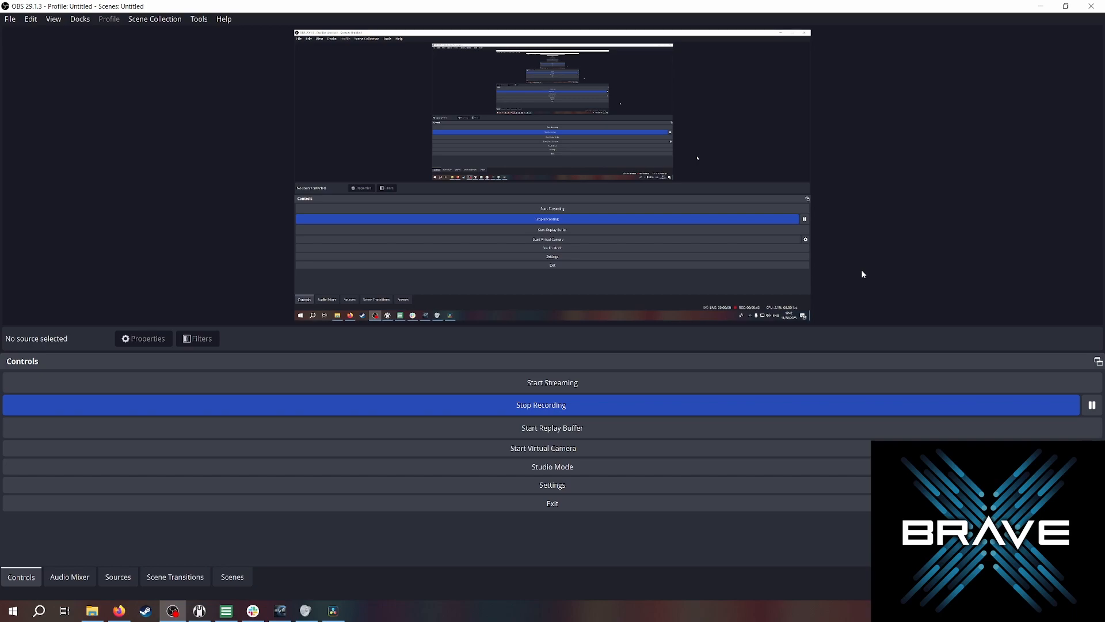
Compare the streaming and recording encoder settings in Output, then close Settings.
click(522, 491)
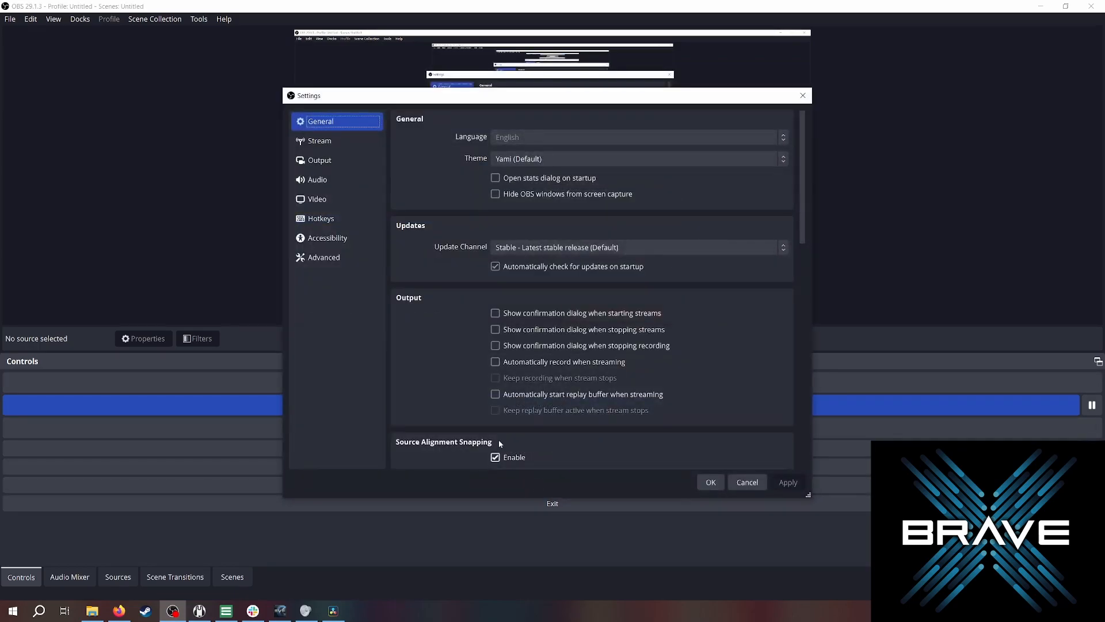
click(354, 163)
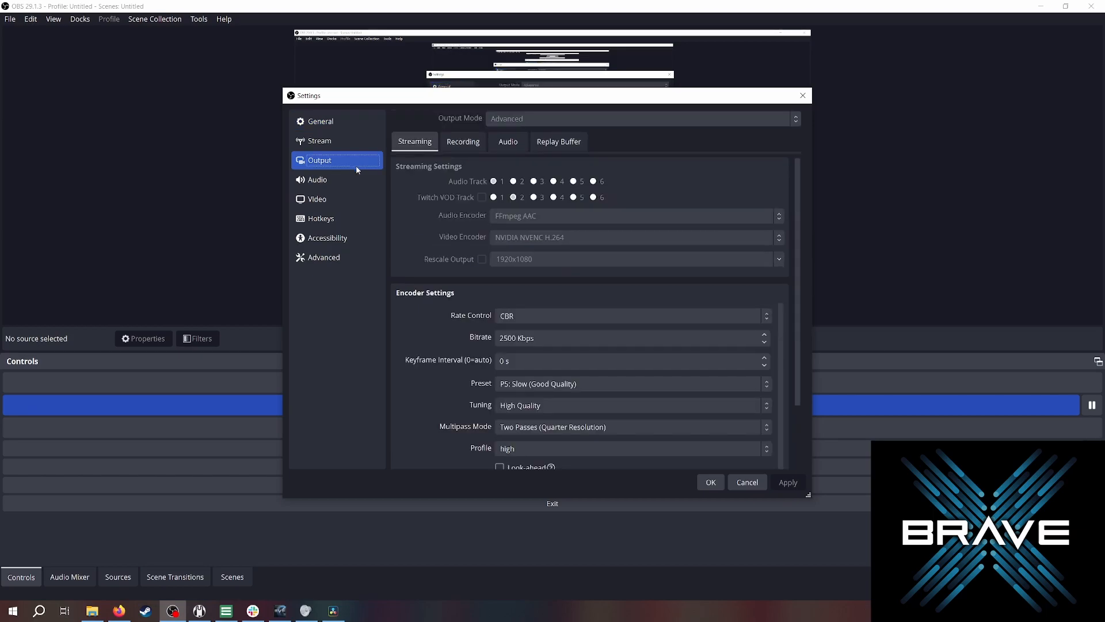
scroll(435, 333, down, 2)
scroll(434, 337, down, 1)
scroll(434, 338, up, 3)
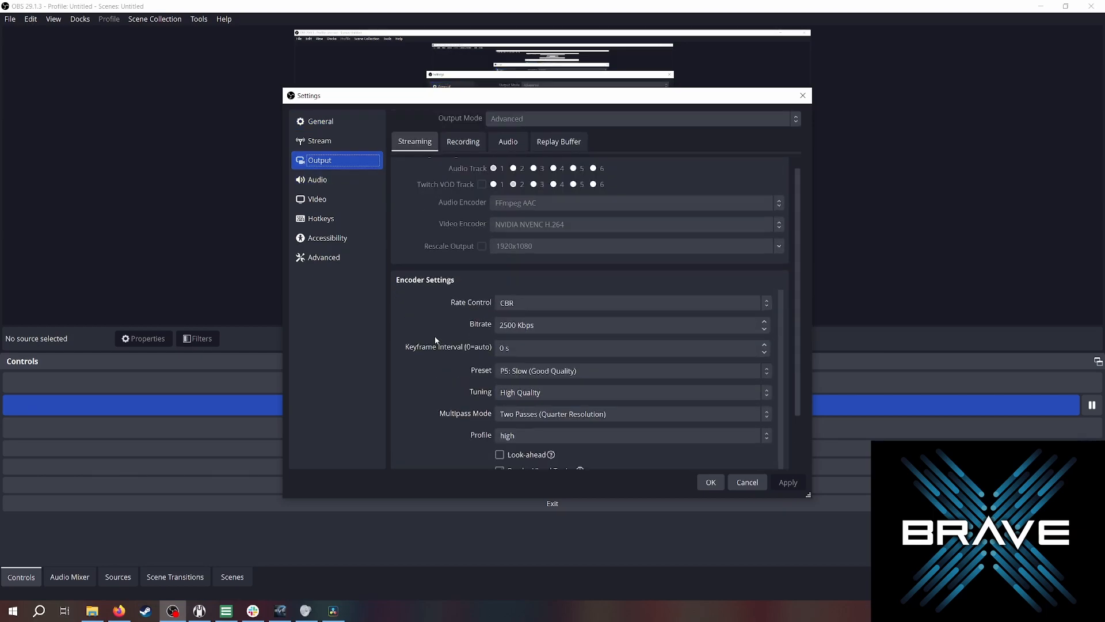
click(463, 142)
scroll(458, 276, down, 4)
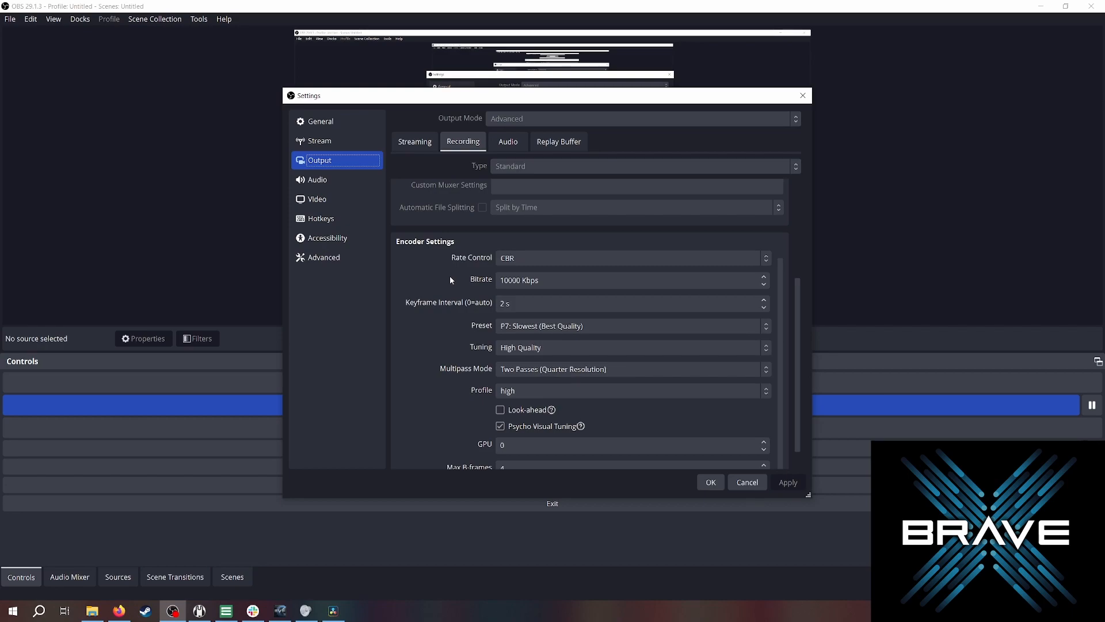
key(Escape)
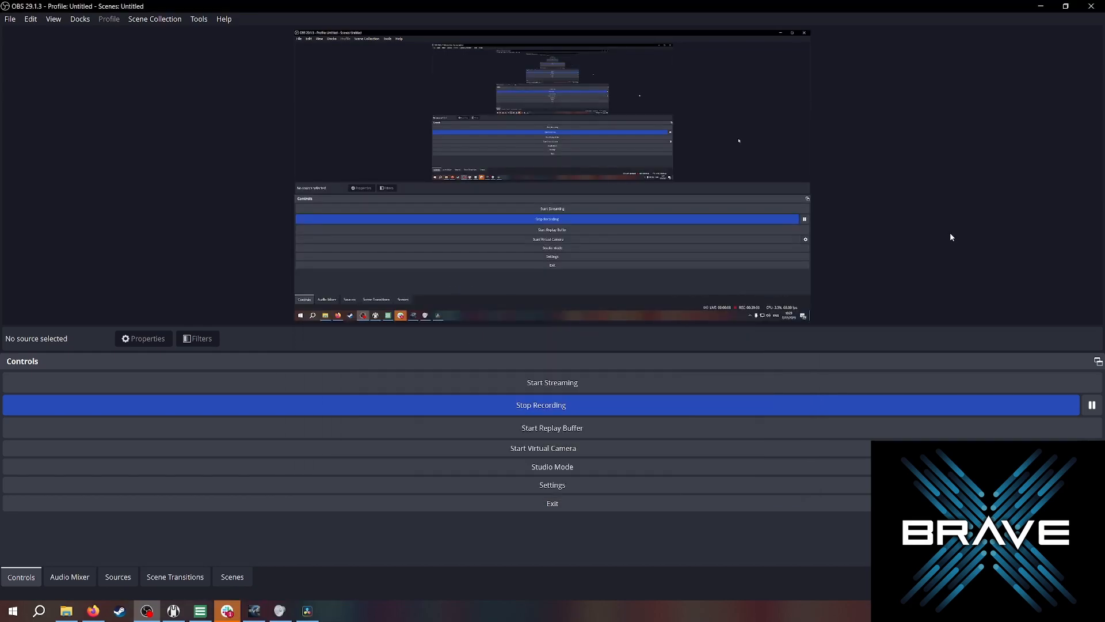